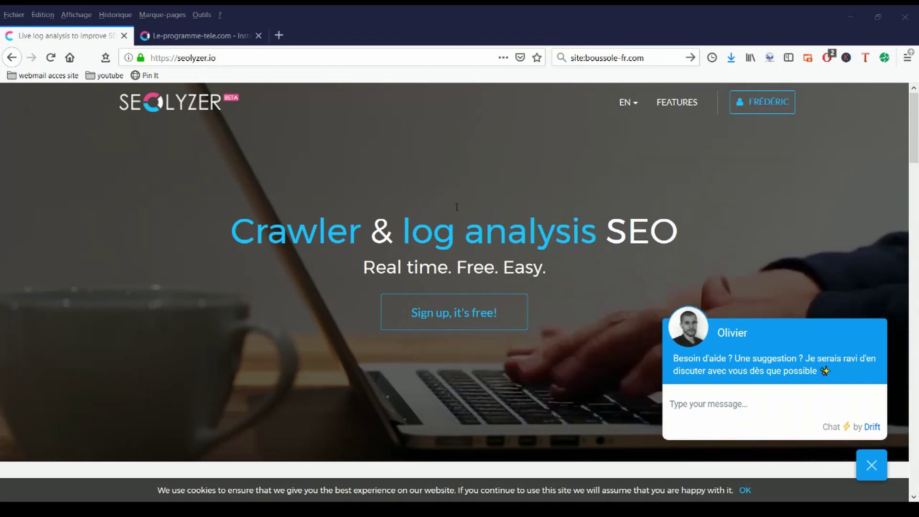
# Switch the Seolyzer homepage to French, and check the free sign-up page before returning to the homepage.
pyautogui.click(628, 102)
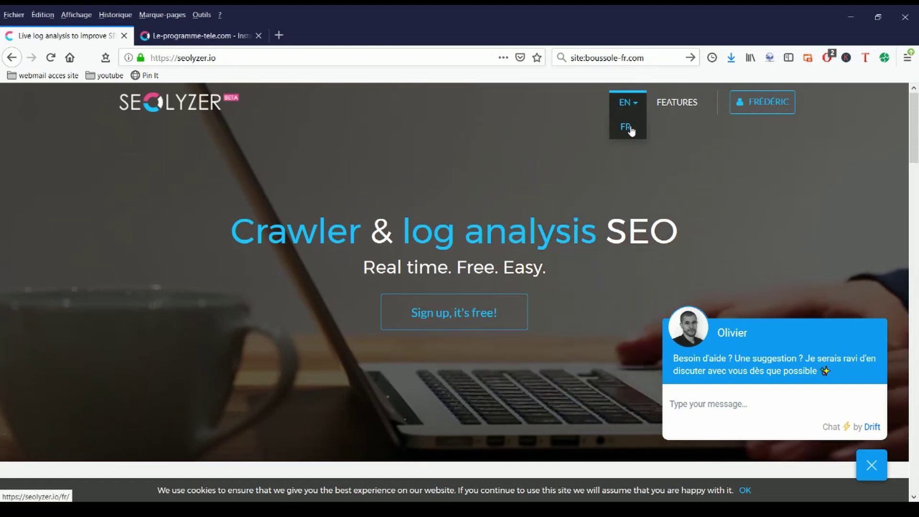
pyautogui.click(625, 127)
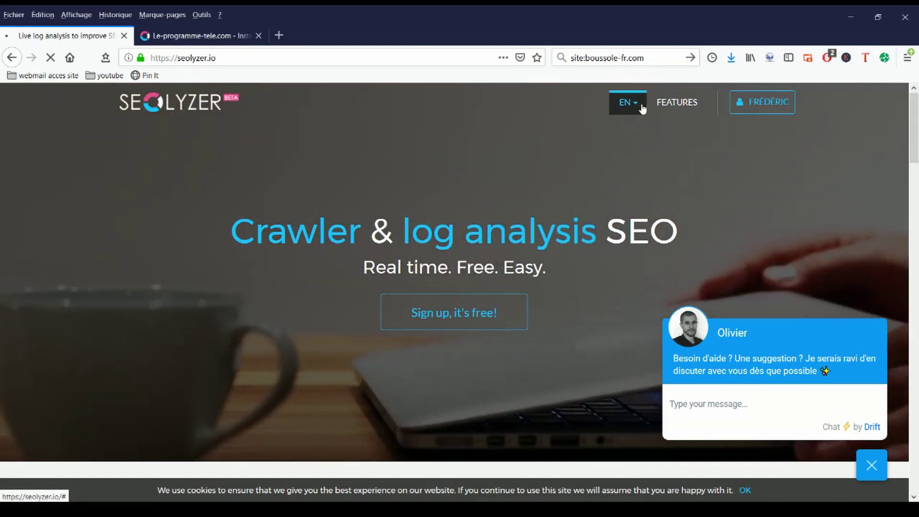
pyautogui.click(629, 104)
pyautogui.click(626, 127)
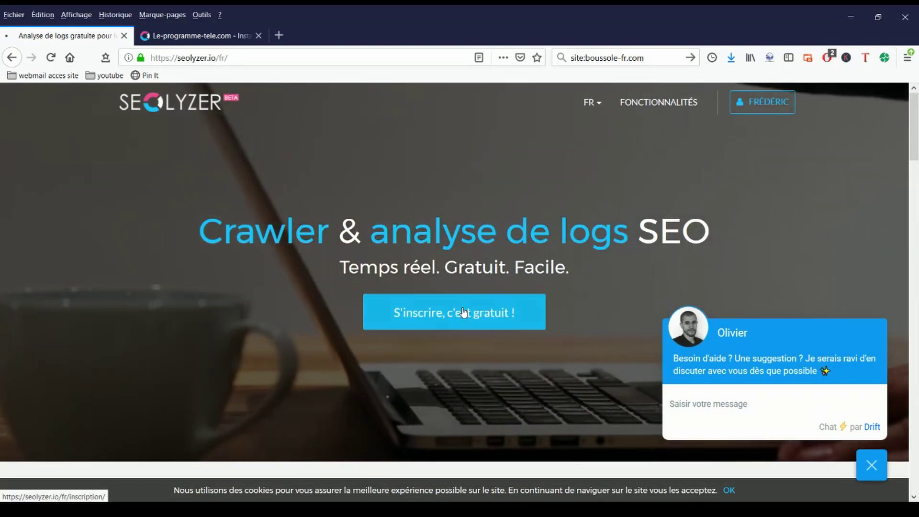
pyautogui.click(464, 311)
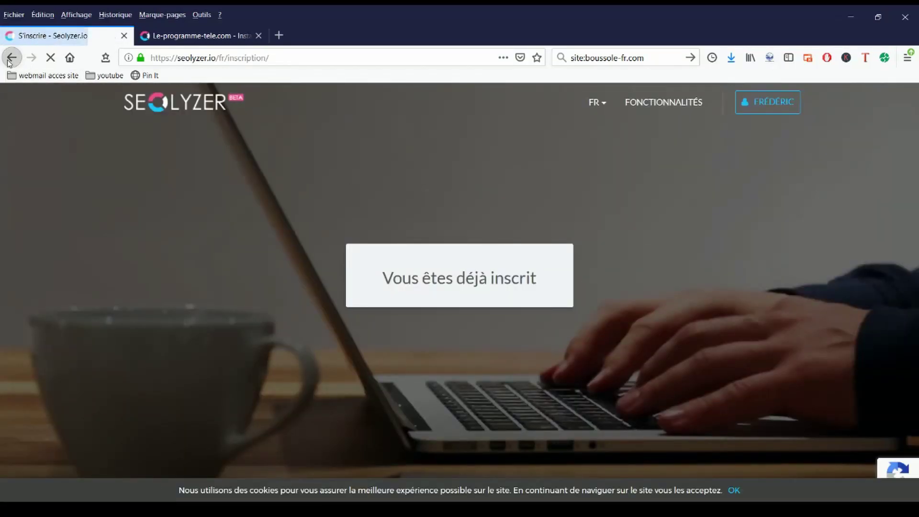
pyautogui.click(8, 59)
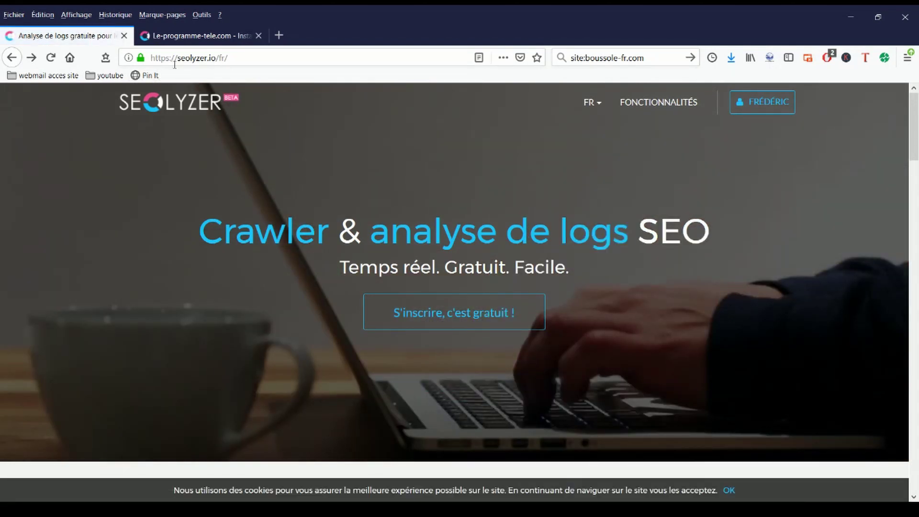
pyautogui.click(203, 39)
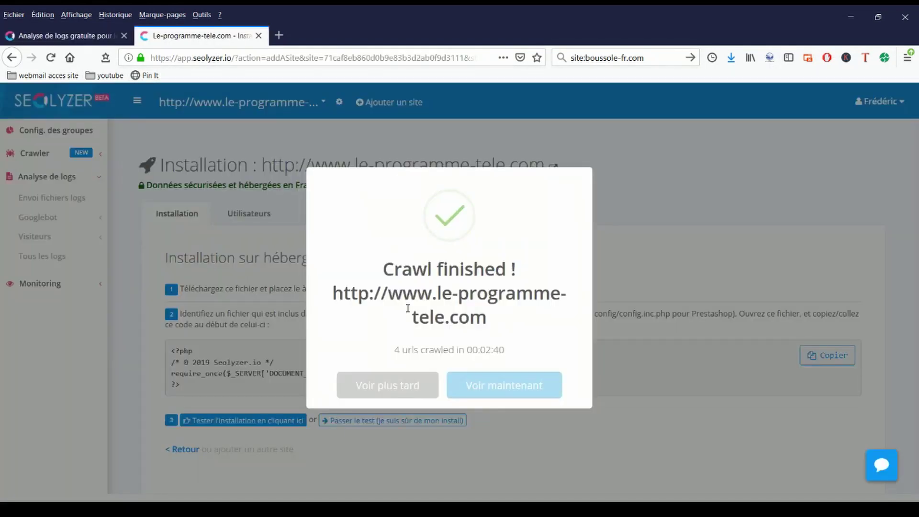
pyautogui.click(401, 389)
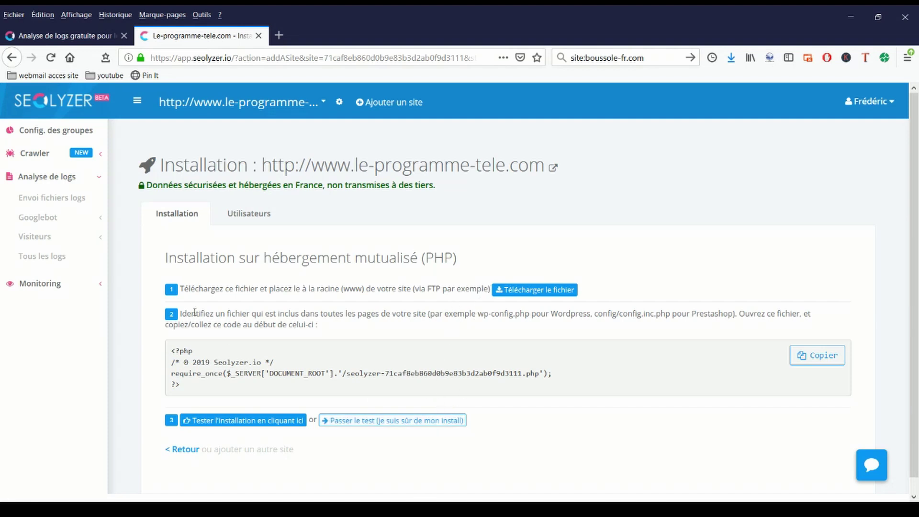
pyautogui.click(319, 103)
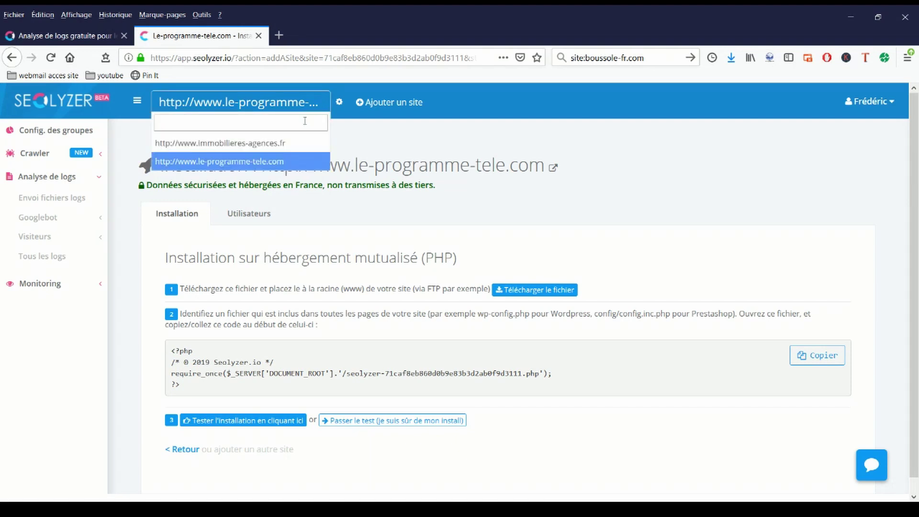
pyautogui.click(283, 143)
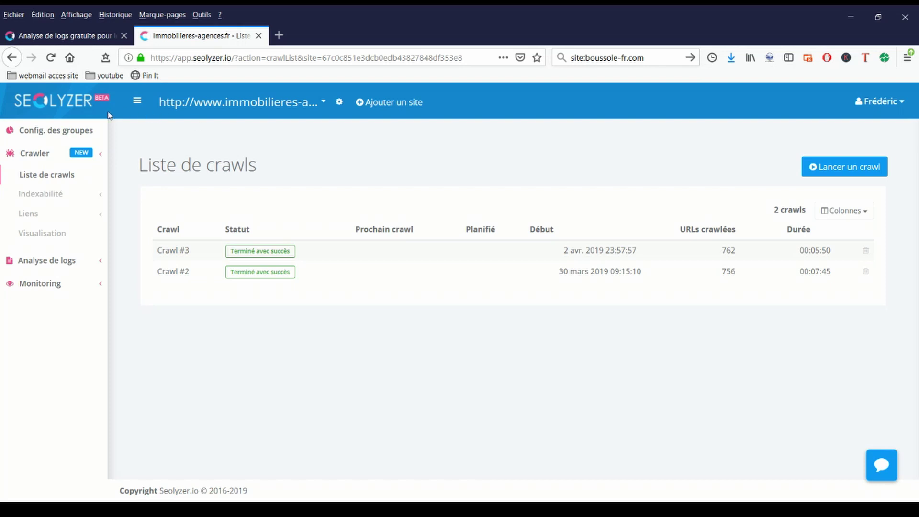
# View the page group configuration and return to the site's list of crawls.
pyautogui.click(83, 130)
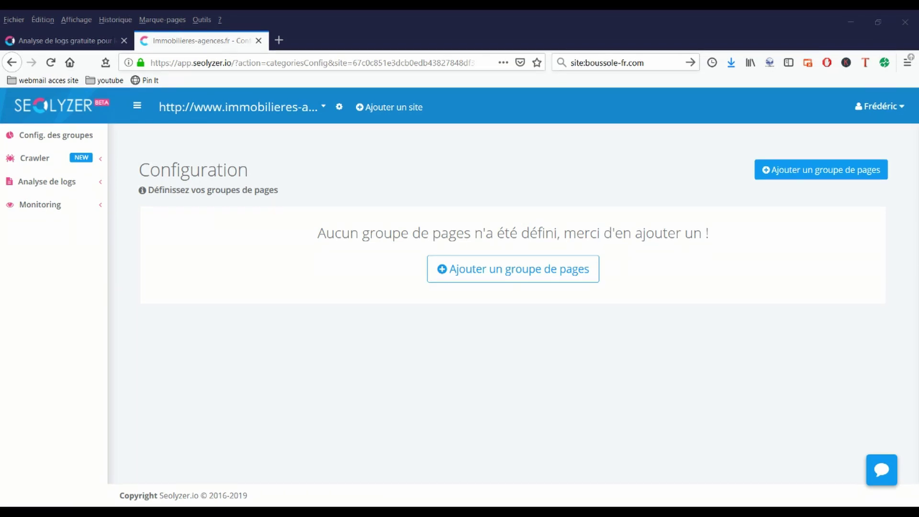
pyautogui.click(97, 160)
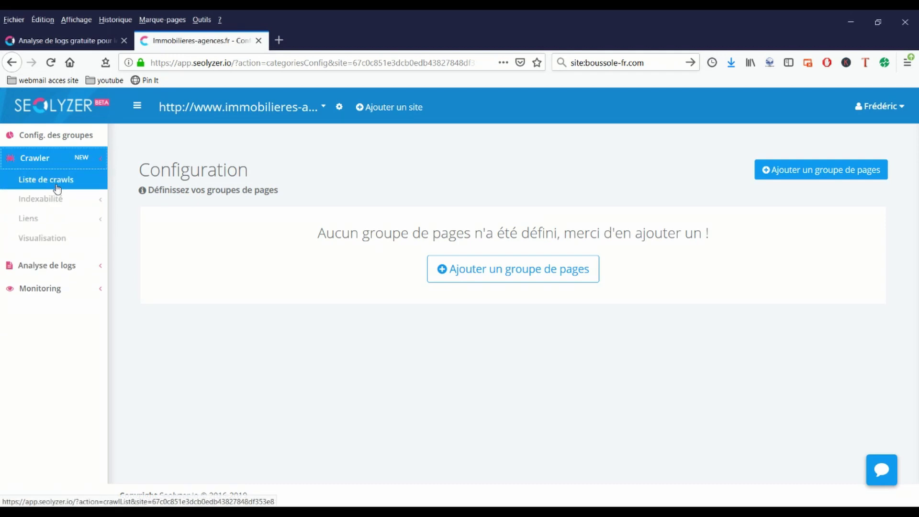
pyautogui.click(57, 188)
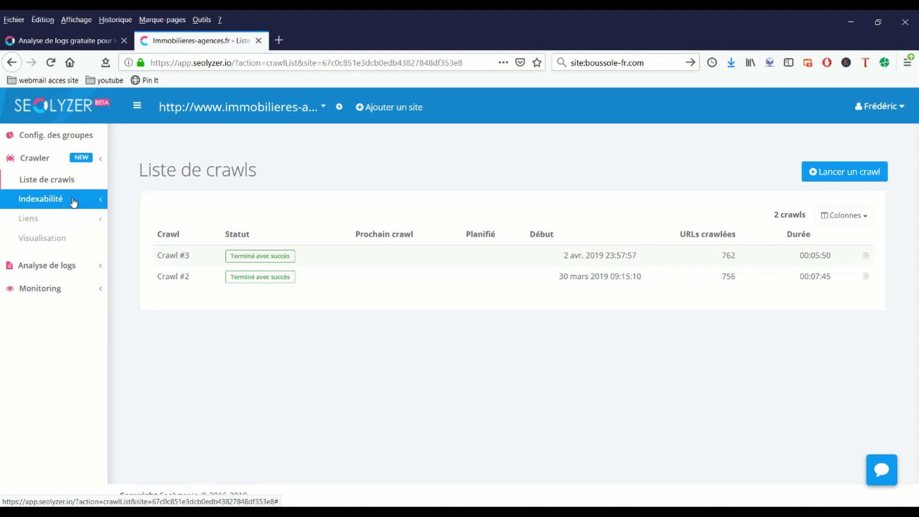
# View the general indexability overview of the crawl, and examine the HTTP codes report including its URL list.
pyautogui.click(74, 201)
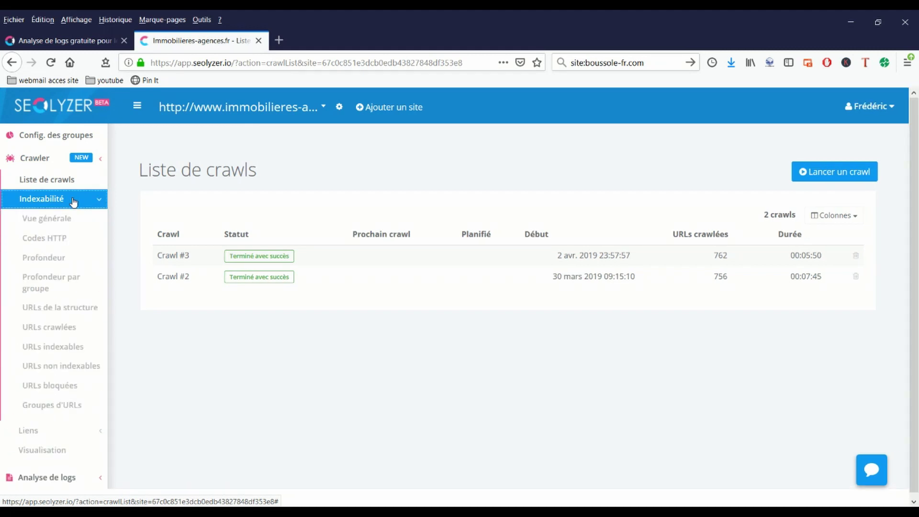
pyautogui.click(67, 219)
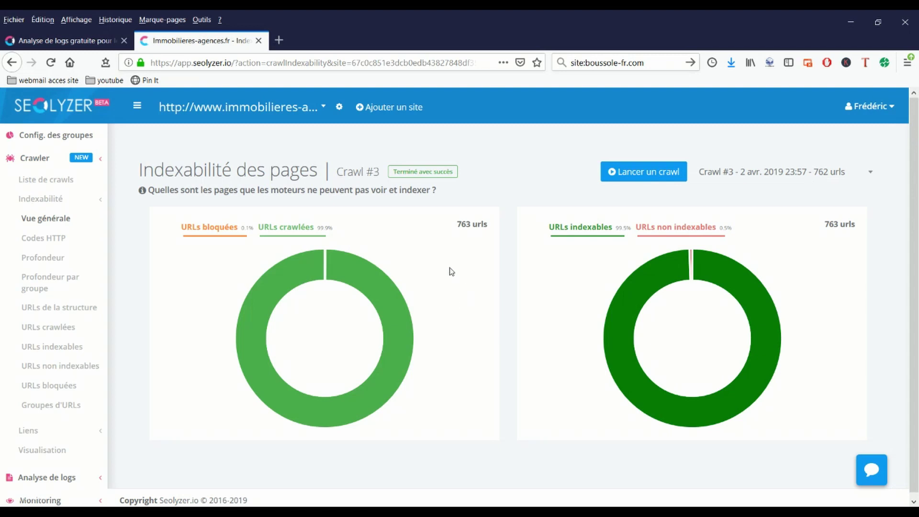
pyautogui.click(77, 244)
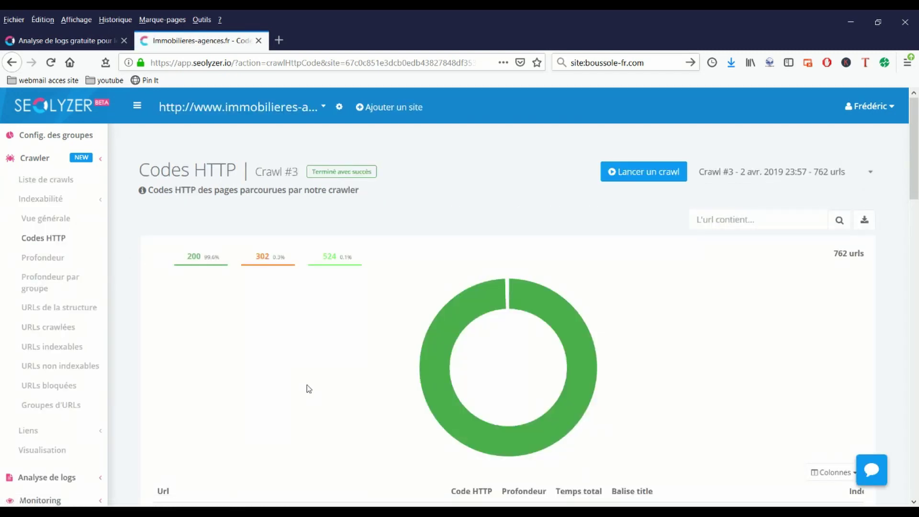
pyautogui.scroll(-5, 315, 399)
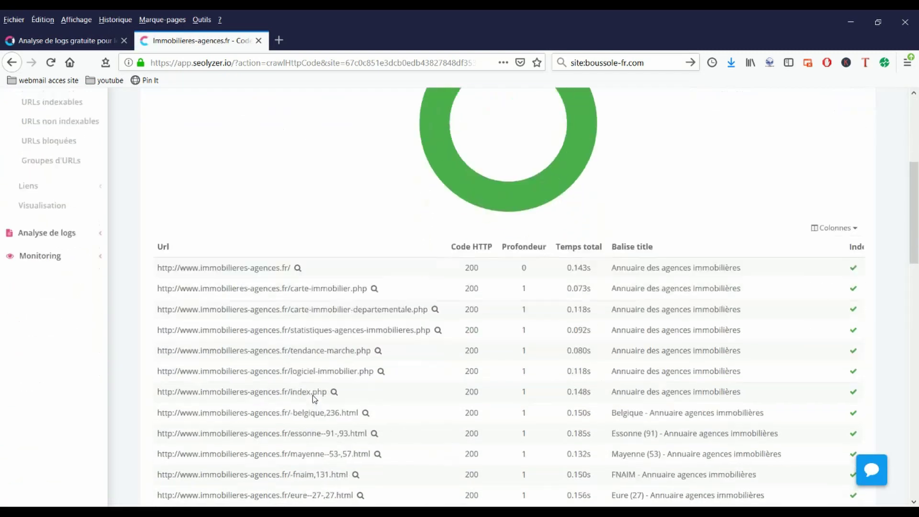
pyautogui.scroll(-2, 315, 395)
pyautogui.scroll(-4, 315, 395)
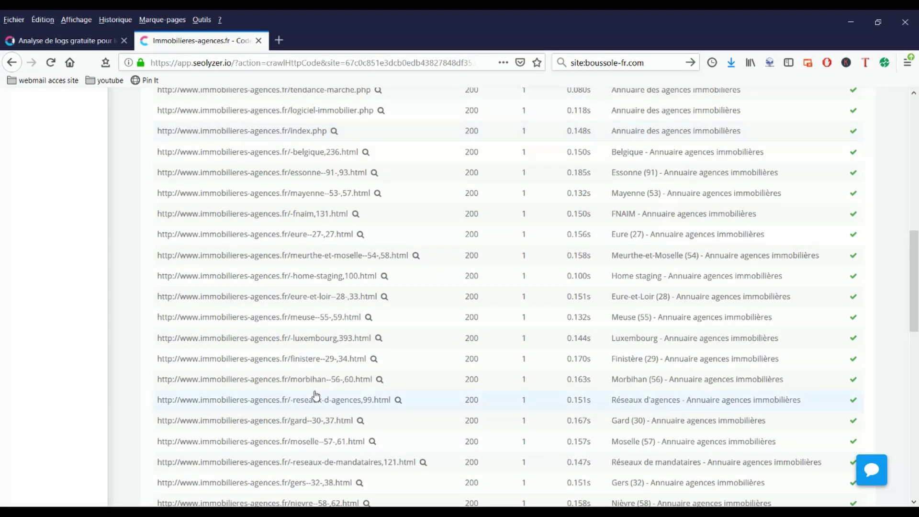
pyautogui.scroll(-6, 316, 394)
pyautogui.scroll(15, 315, 394)
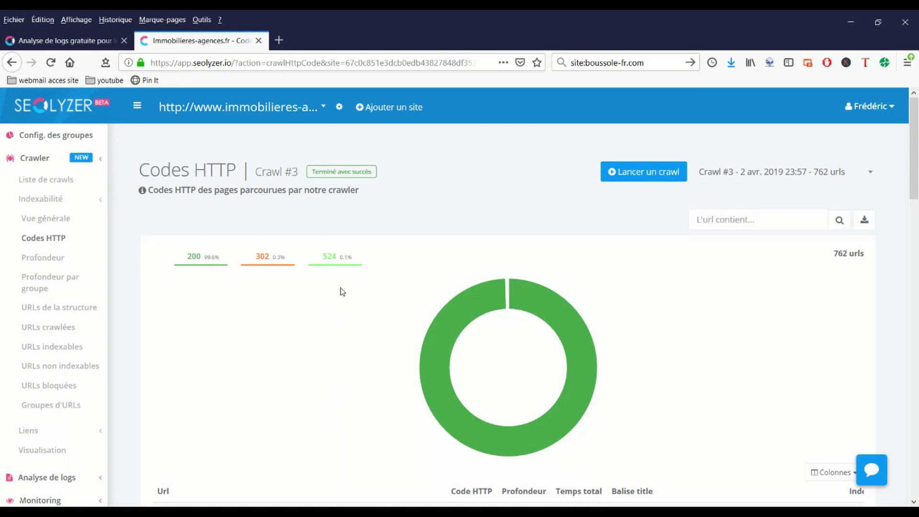
# View the page depth report, and open the depth by group report.
pyautogui.click(52, 262)
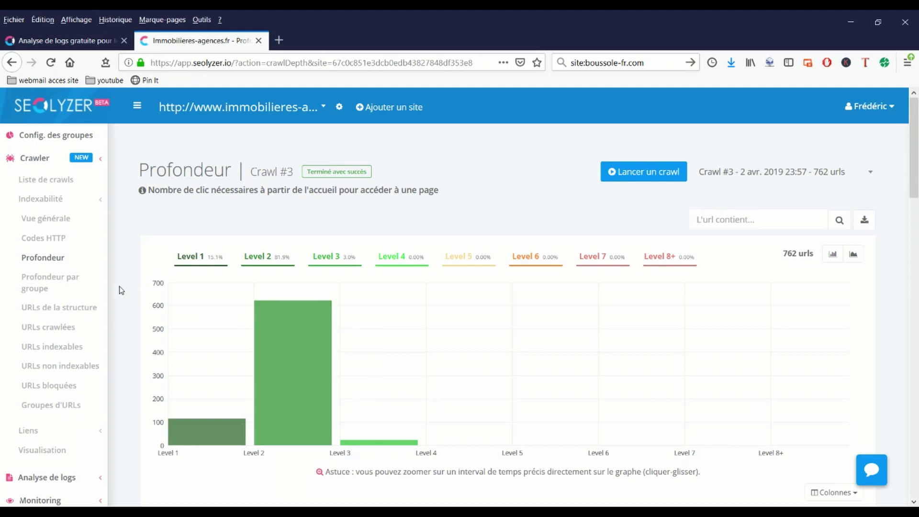
pyautogui.click(86, 297)
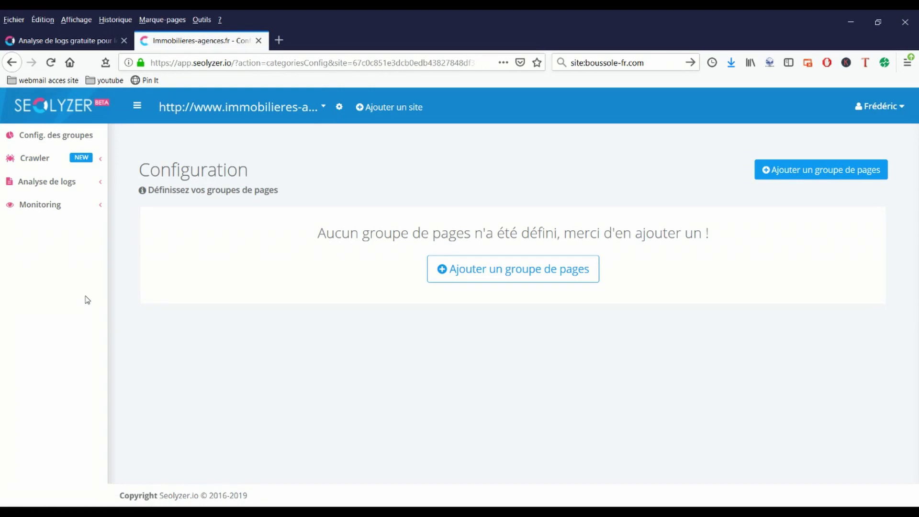
# Examine the Top PageRank list of the site's pages, and open the visualisation of the site structure.
pyautogui.click(43, 159)
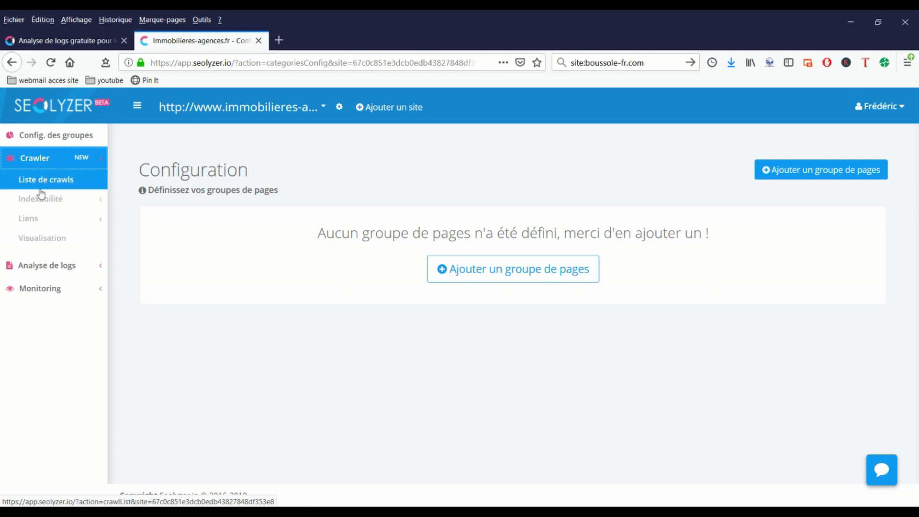
pyautogui.click(38, 207)
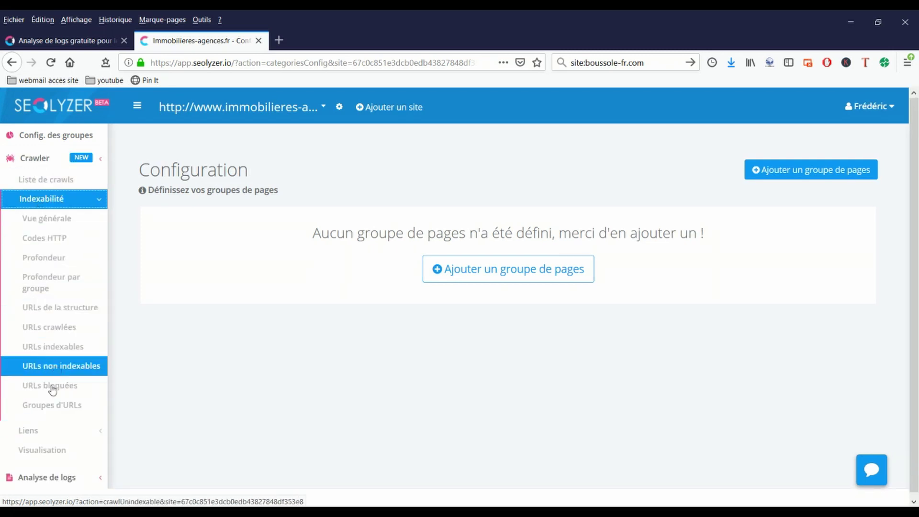
pyautogui.click(50, 432)
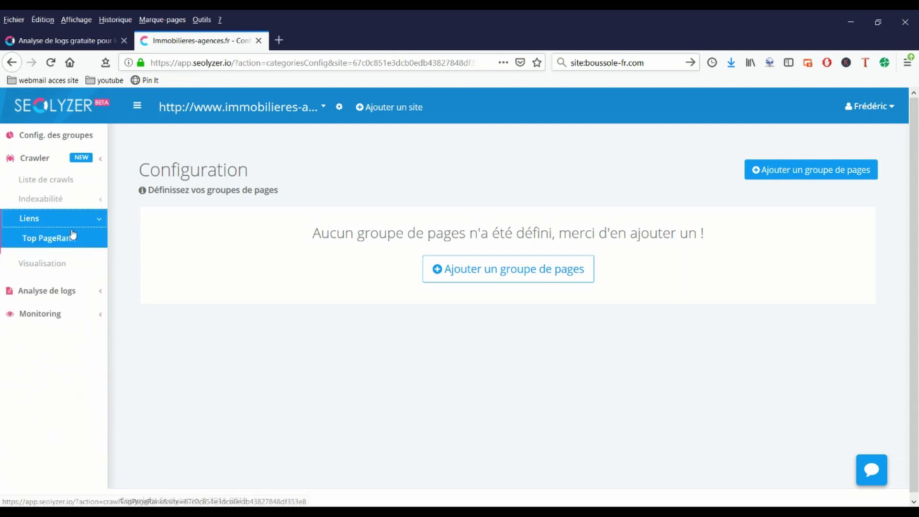
pyautogui.click(67, 238)
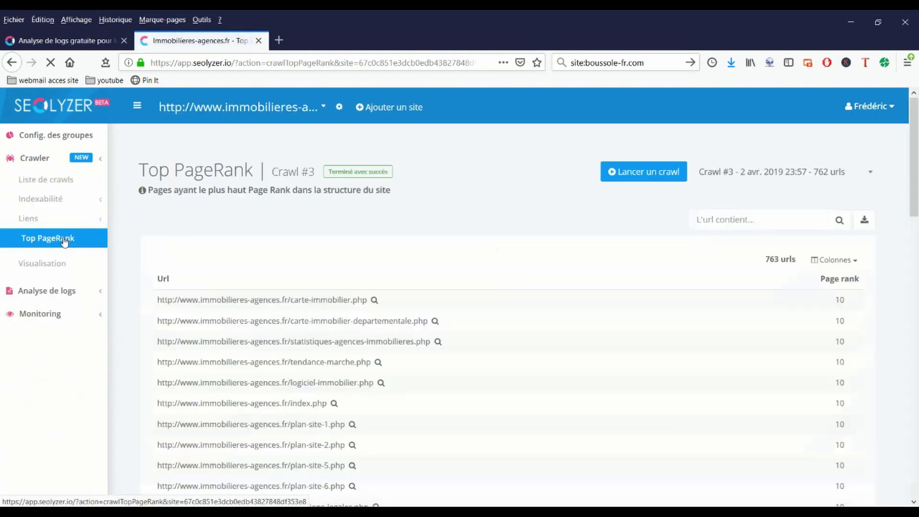
pyautogui.scroll(-5, 477, 366)
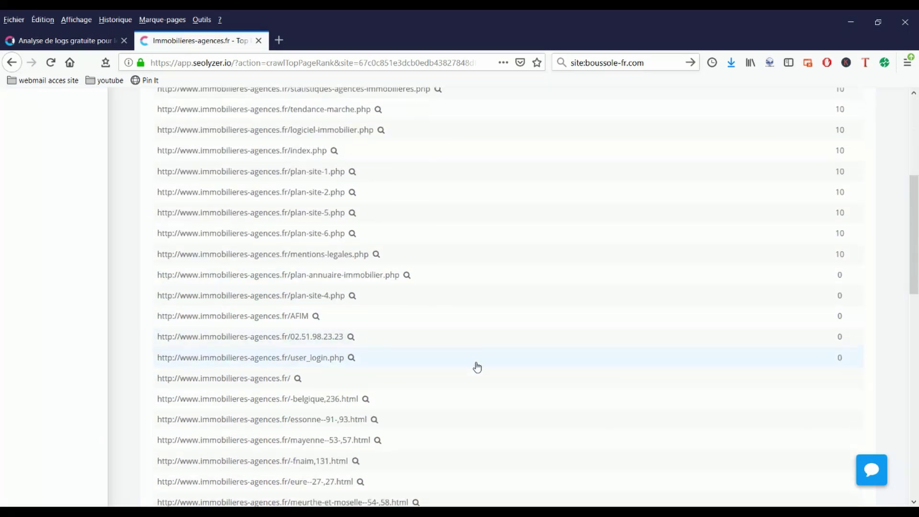
pyautogui.scroll(5, 476, 367)
pyautogui.scroll(-6, 474, 368)
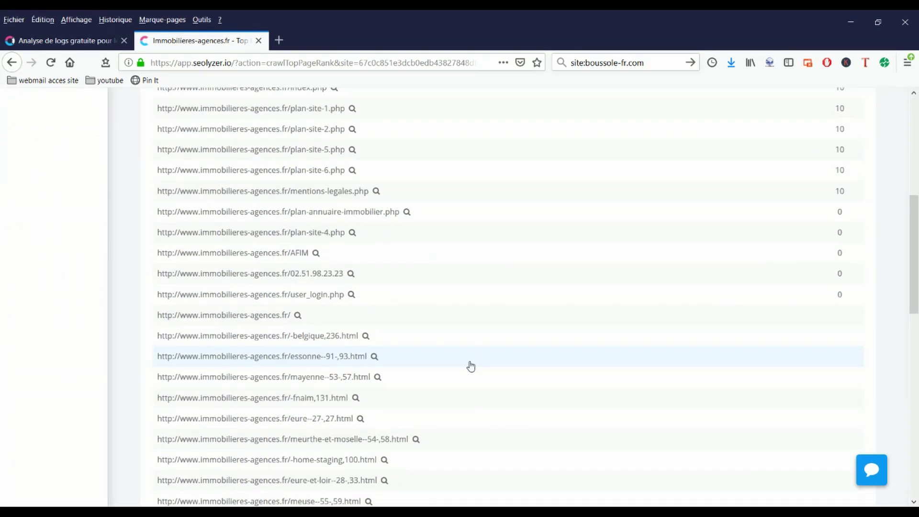
pyautogui.scroll(6, 468, 366)
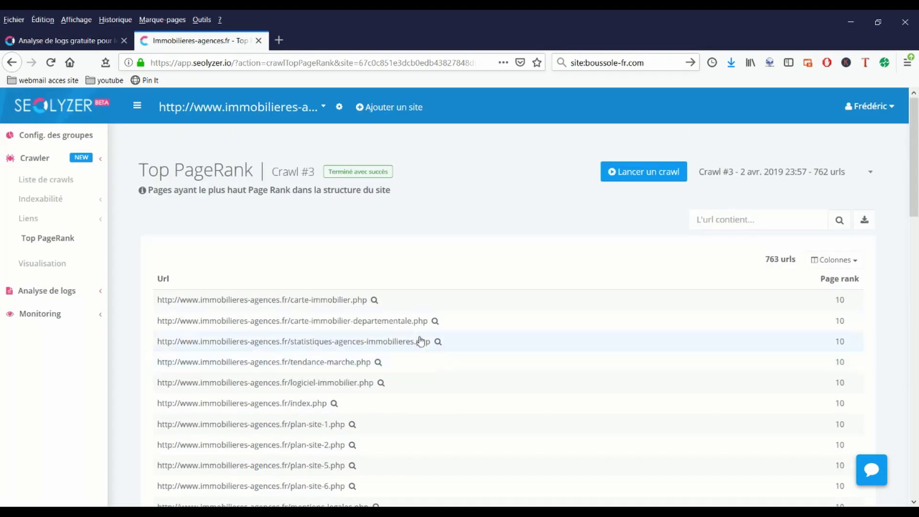
pyautogui.click(61, 271)
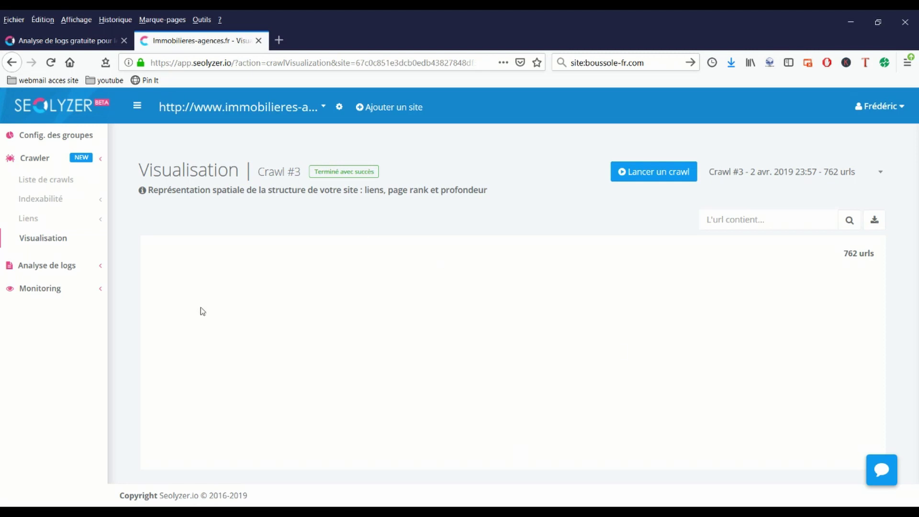
# Open the log sending settings and view the log file upload, FTP and real-time analysis options.
pyautogui.click(41, 262)
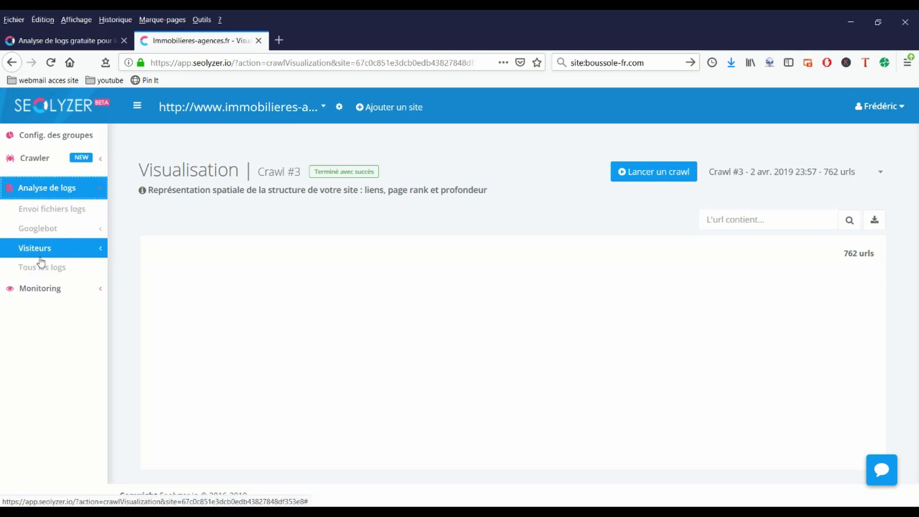
pyautogui.click(53, 205)
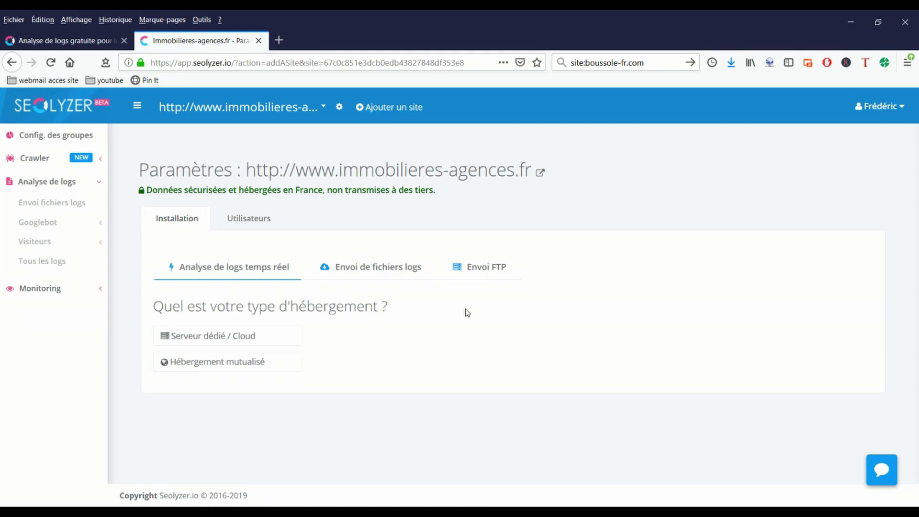
pyautogui.click(410, 272)
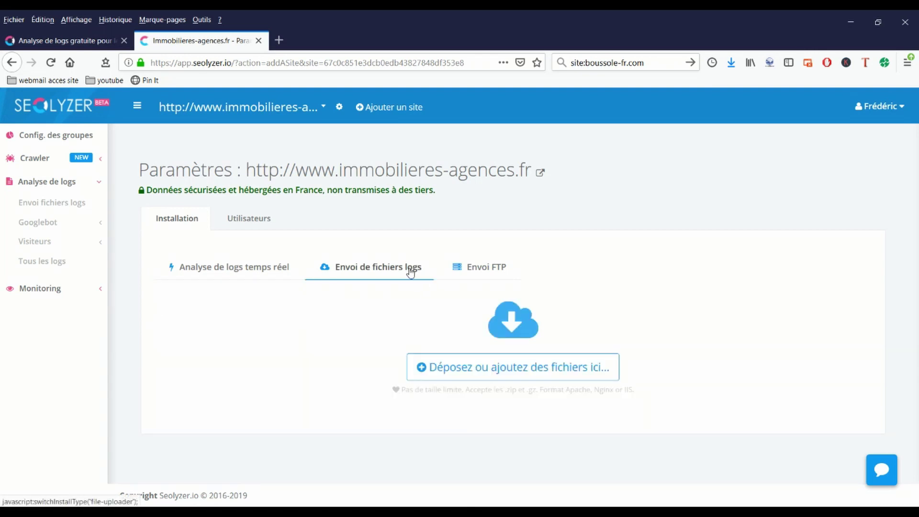
pyautogui.click(478, 273)
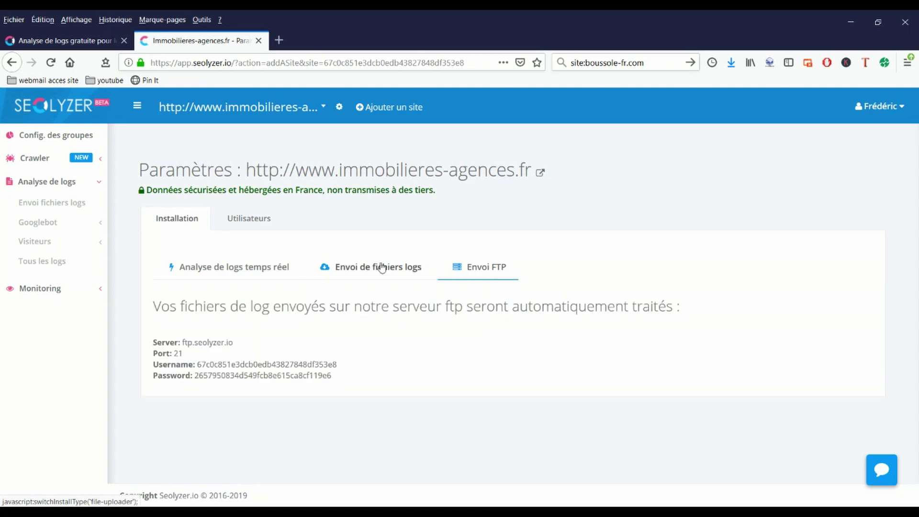
pyautogui.click(251, 269)
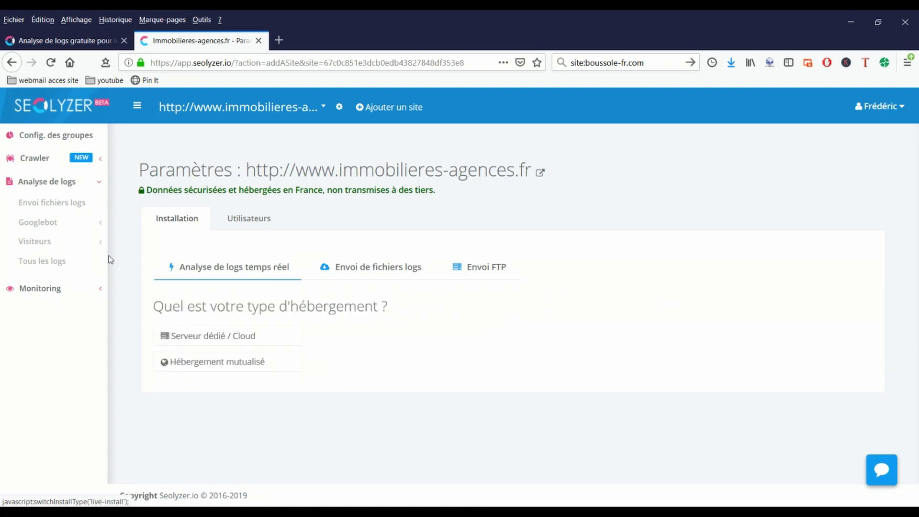
# Open the Googlebot crawl volume report in the log analysis.
pyautogui.click(58, 231)
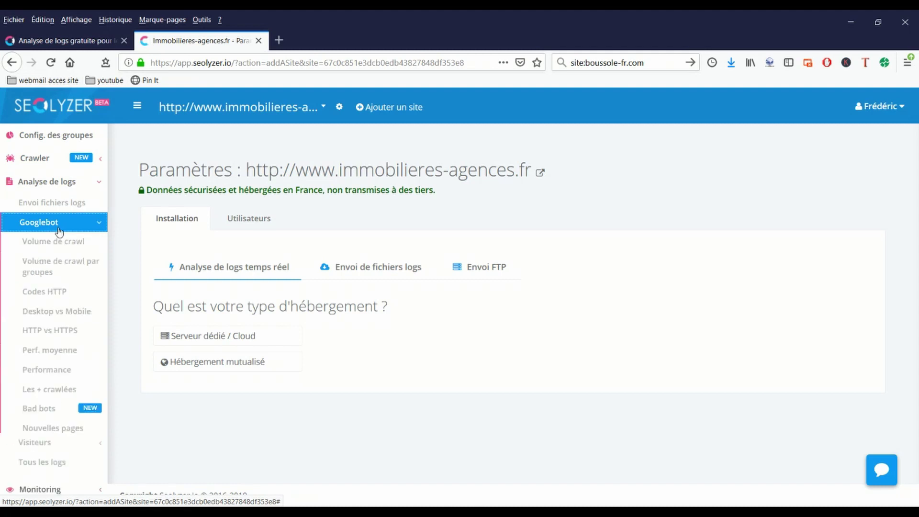
pyautogui.click(60, 246)
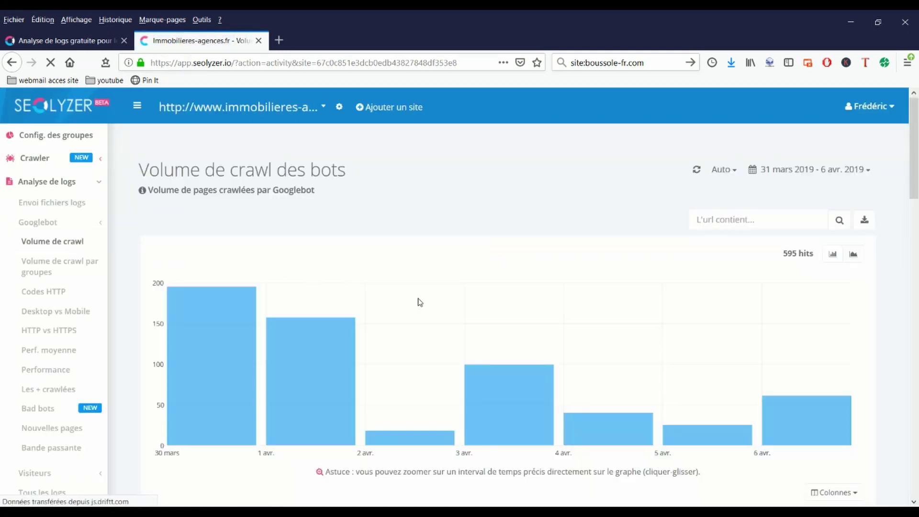
# Examine the Googlebot crawl volume chart and the dated list of crawled URLs for 31 March to 6 April 2019.
pyautogui.scroll(-5, 546, 347)
pyautogui.scroll(4, 545, 348)
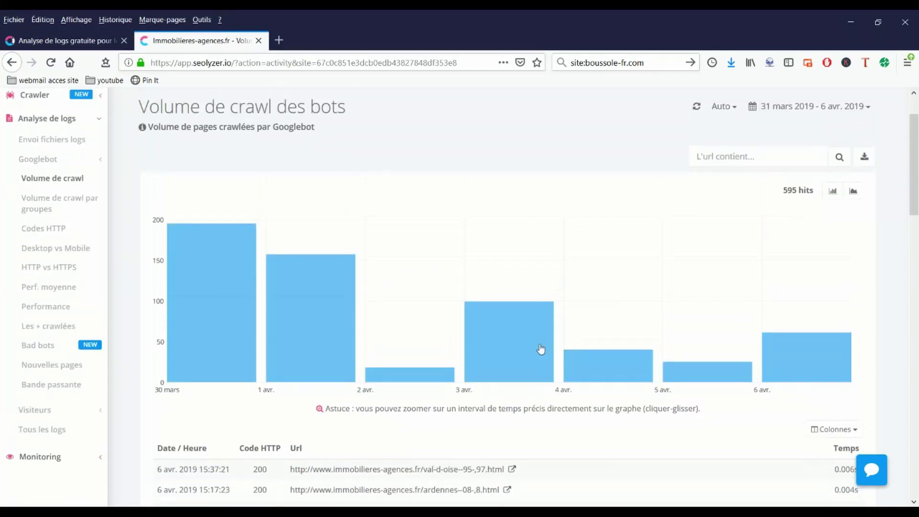
pyautogui.scroll(-5, 536, 349)
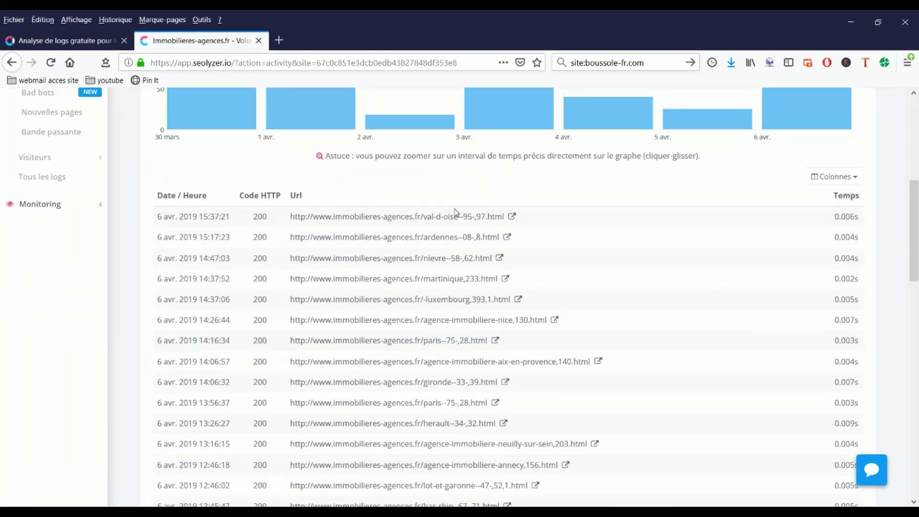
pyautogui.scroll(-5, 442, 261)
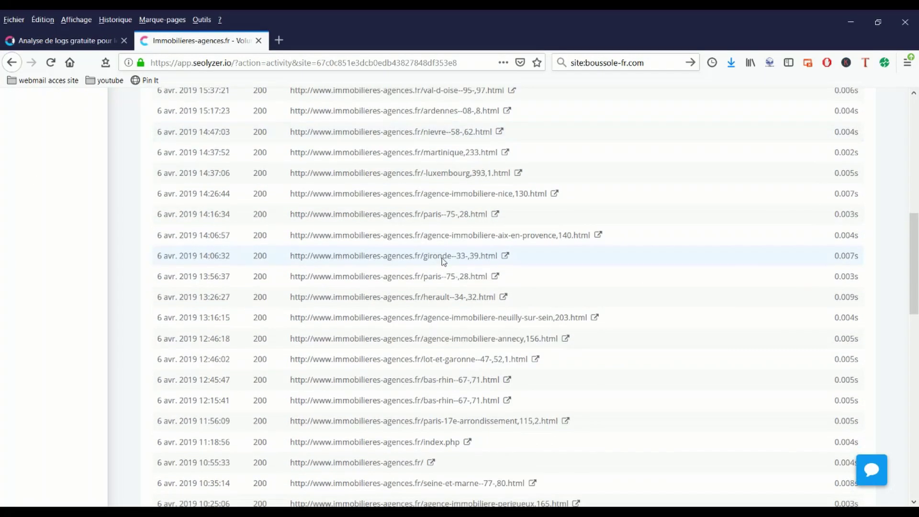
pyautogui.scroll(6, 443, 262)
pyautogui.scroll(4, 442, 260)
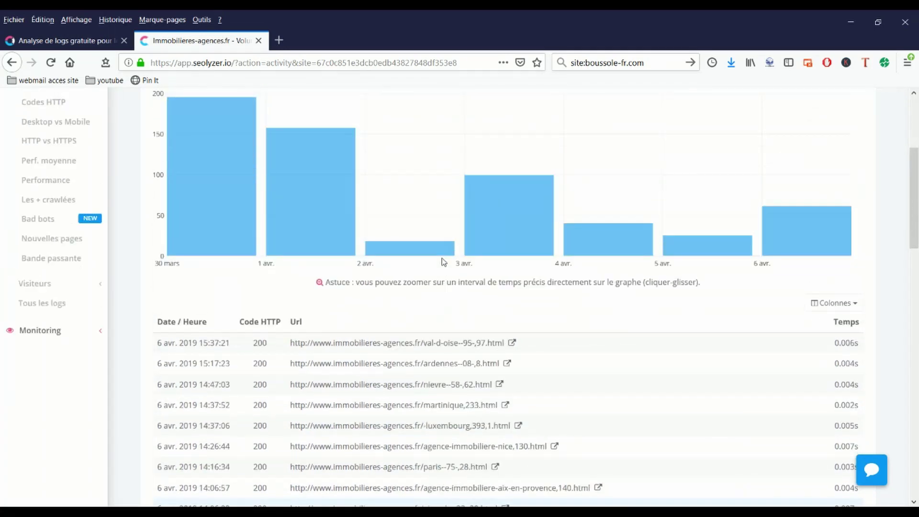
pyautogui.scroll(-5, 810, 359)
pyautogui.scroll(-10, 691, 361)
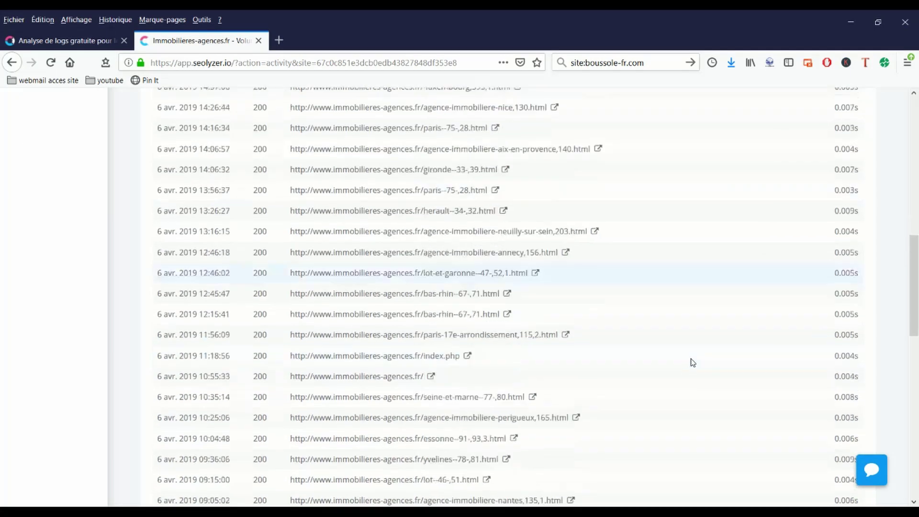
pyautogui.scroll(15, 687, 360)
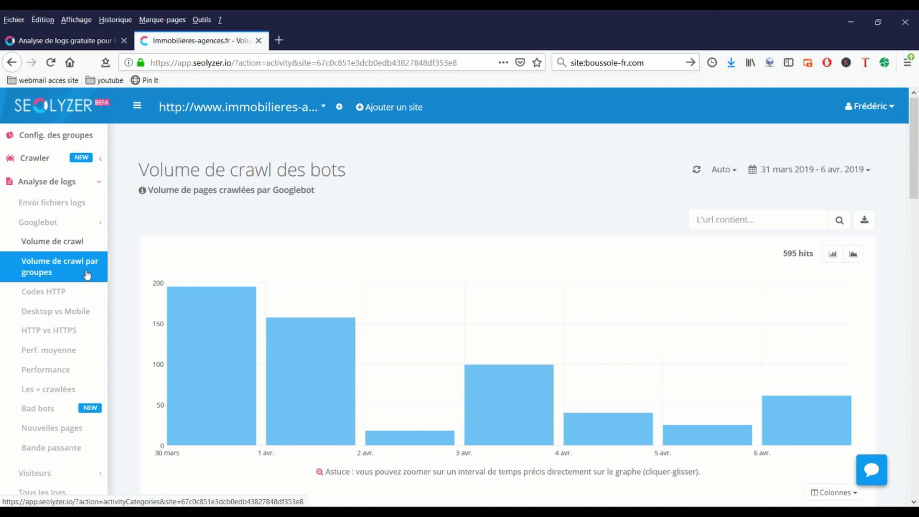
# Open the Codes HTTP report for Googlebot and view its chart and crawled pages.
pyautogui.click(76, 291)
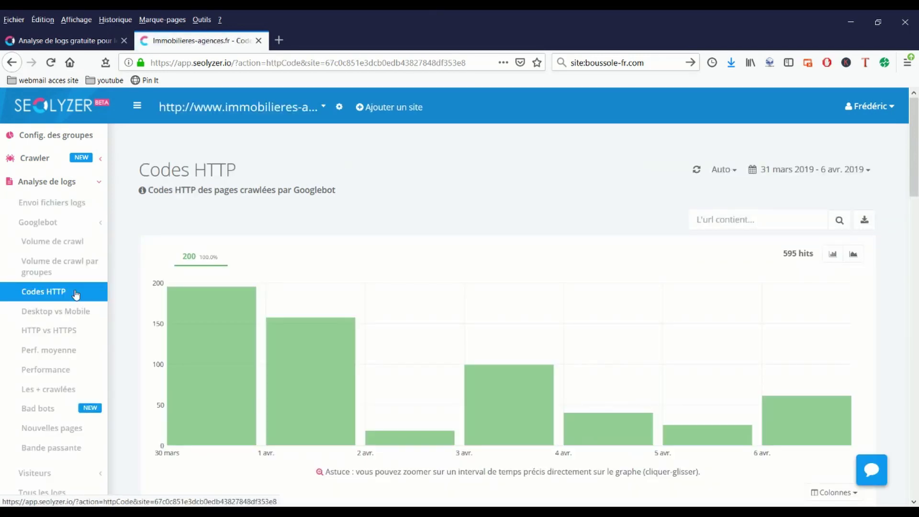
pyautogui.scroll(-4, 368, 311)
pyautogui.scroll(4, 368, 311)
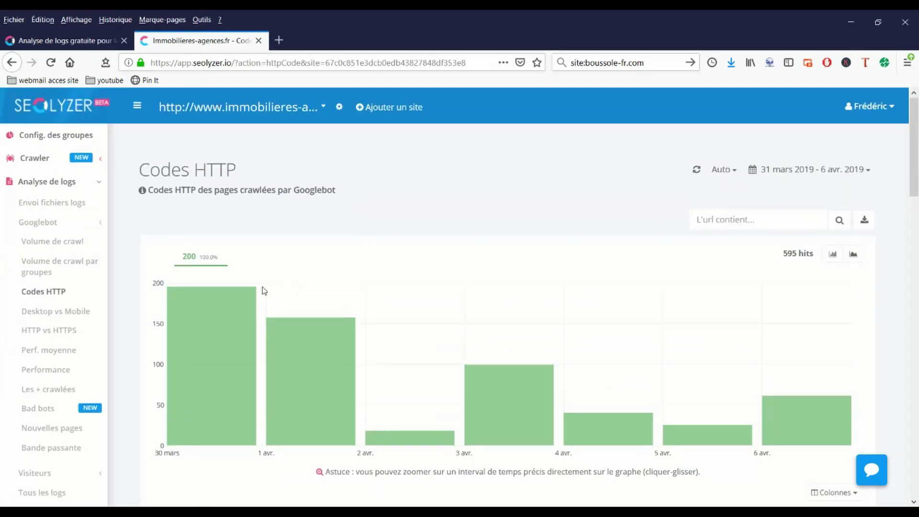
# Open the Desktop vs Mobile crawl volume report and view the split between the two Googlebots.
pyautogui.click(40, 311)
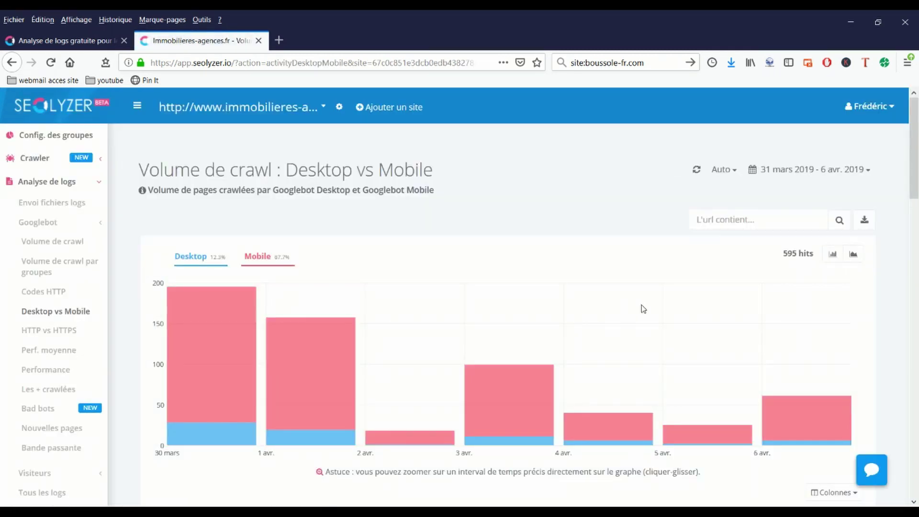
pyautogui.scroll(-2, 643, 309)
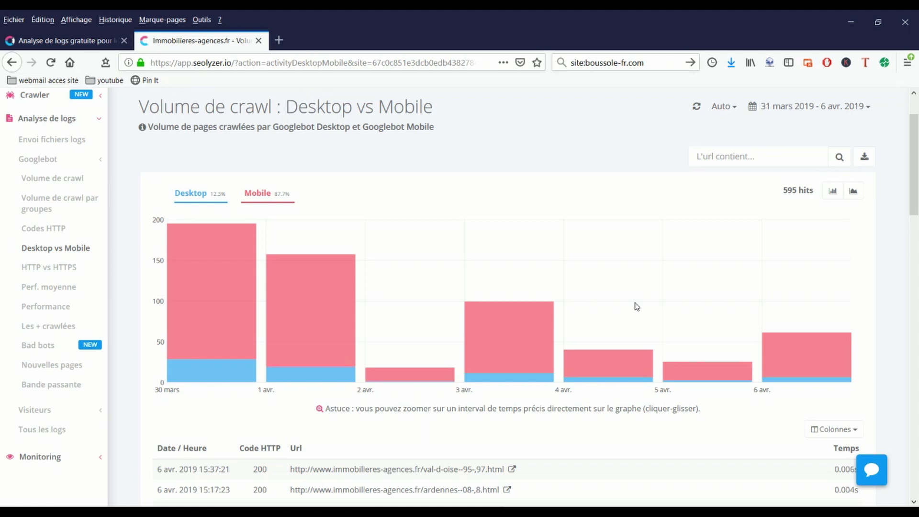
pyautogui.scroll(-2, 630, 310)
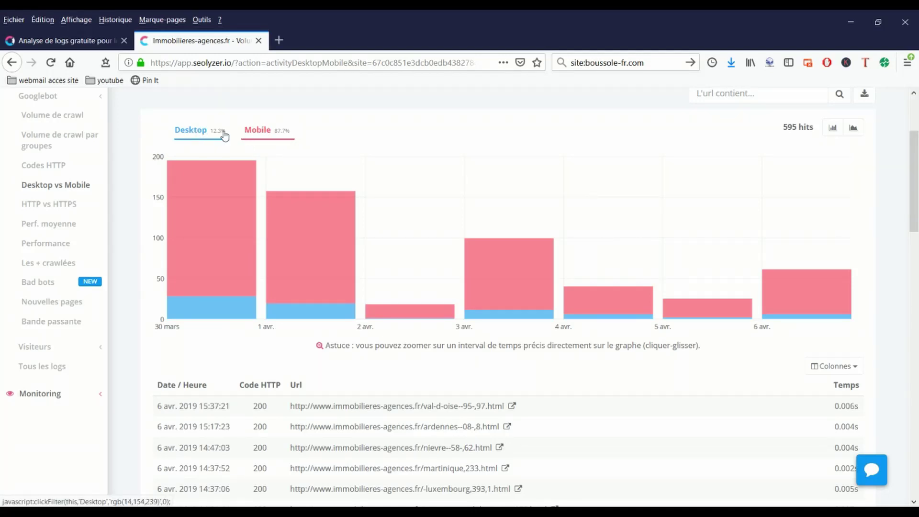
# Filter the crawl volume to Mobile, look through the pages crawled by Googlebot Mobile, and remove the filter.
pyautogui.click(257, 130)
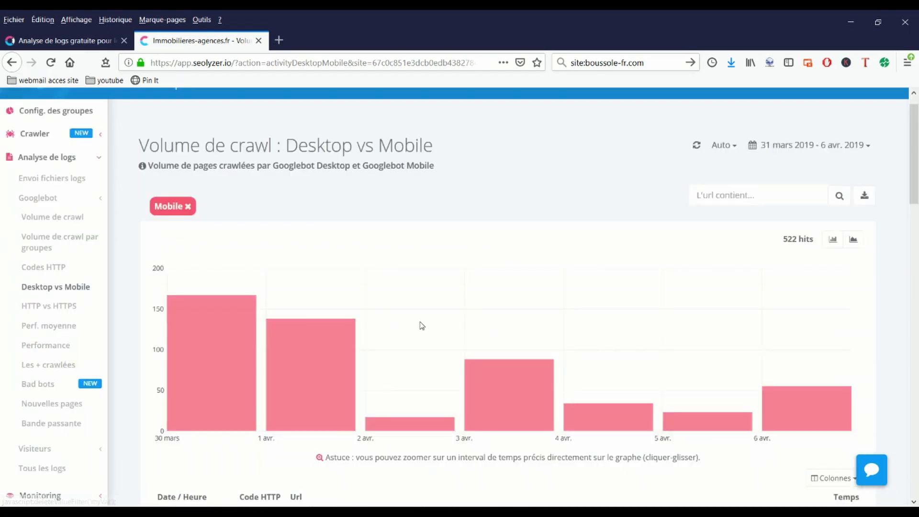
pyautogui.scroll(-8, 421, 324)
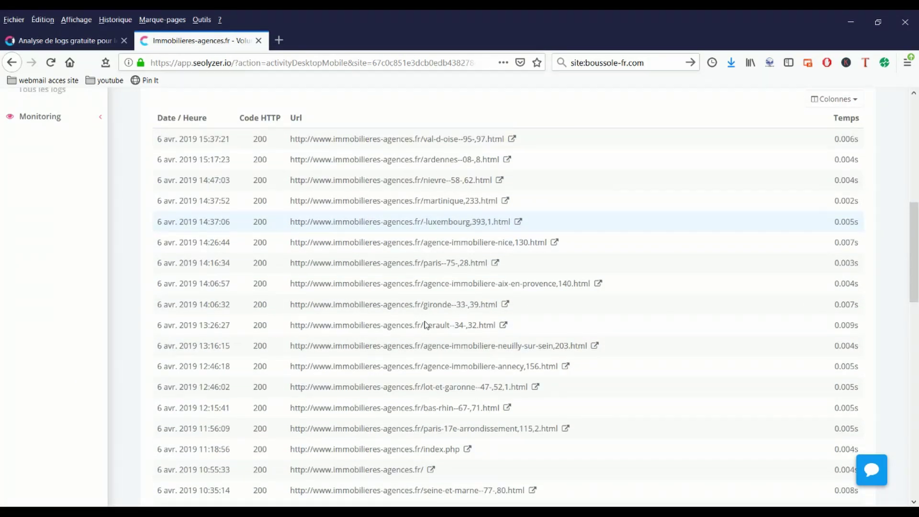
pyautogui.scroll(-5, 425, 325)
pyautogui.scroll(15, 423, 321)
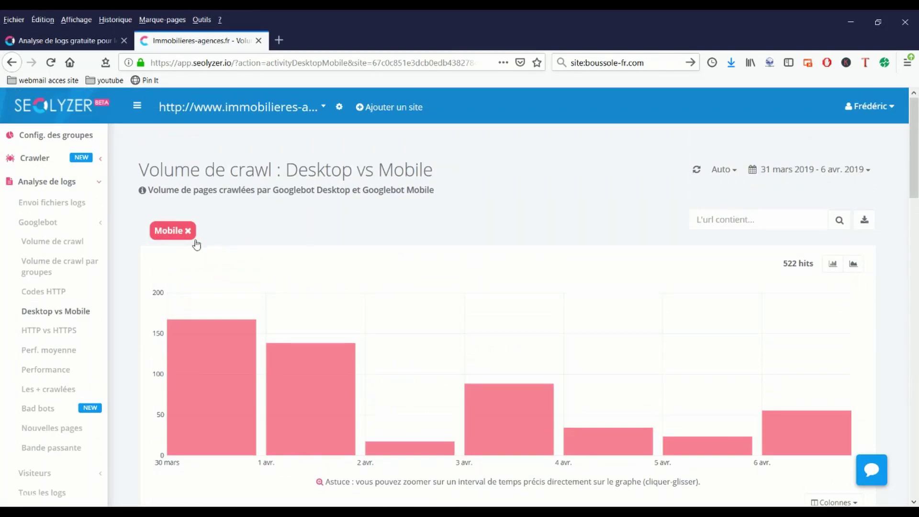
pyautogui.click(186, 234)
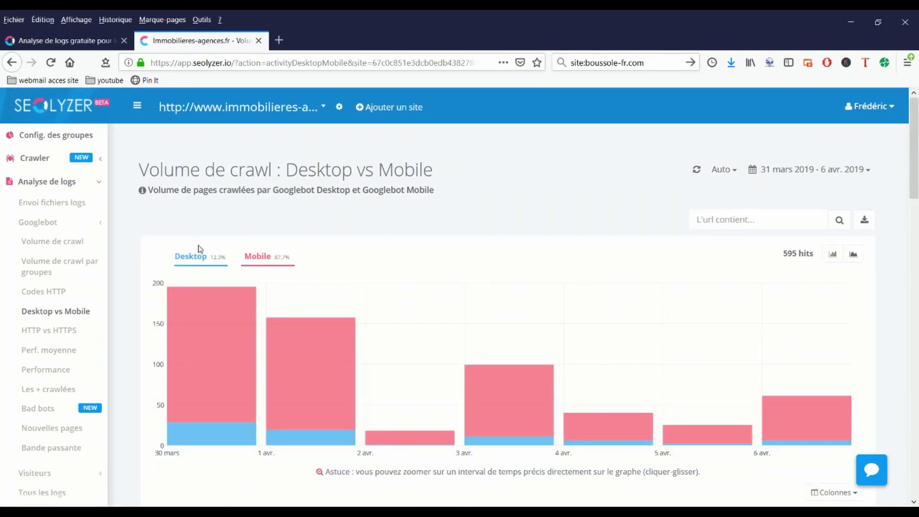
# Filter the crawl volume to Desktop and look through the pages crawled by Googlebot Desktop.
pyautogui.click(192, 258)
pyautogui.scroll(-3, 392, 320)
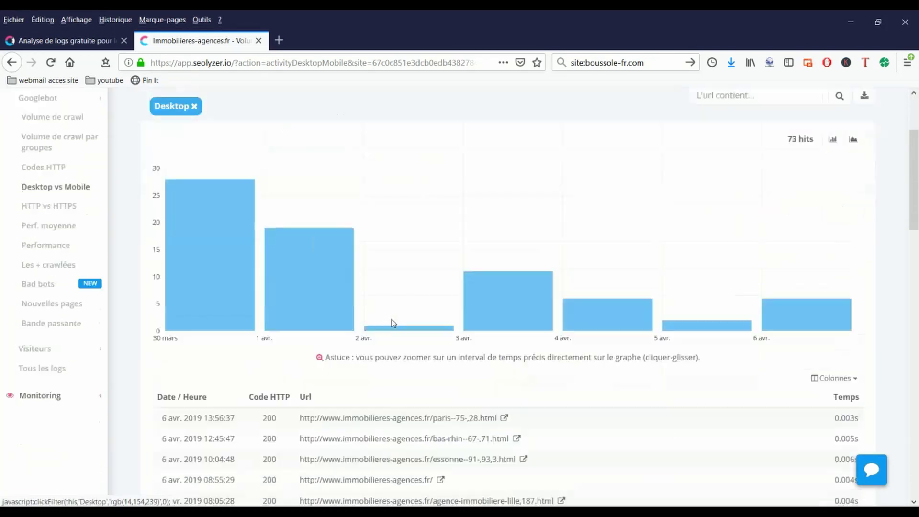
pyautogui.scroll(-10, 392, 320)
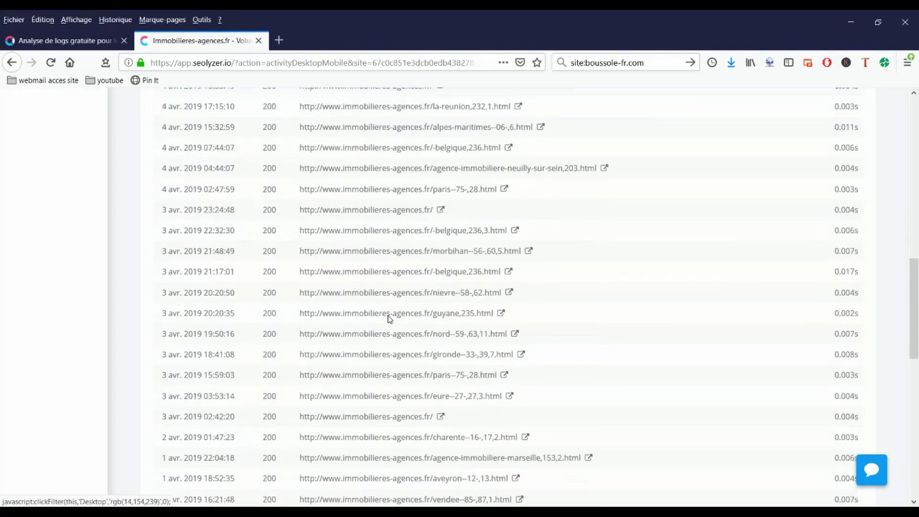
pyautogui.scroll(10, 388, 315)
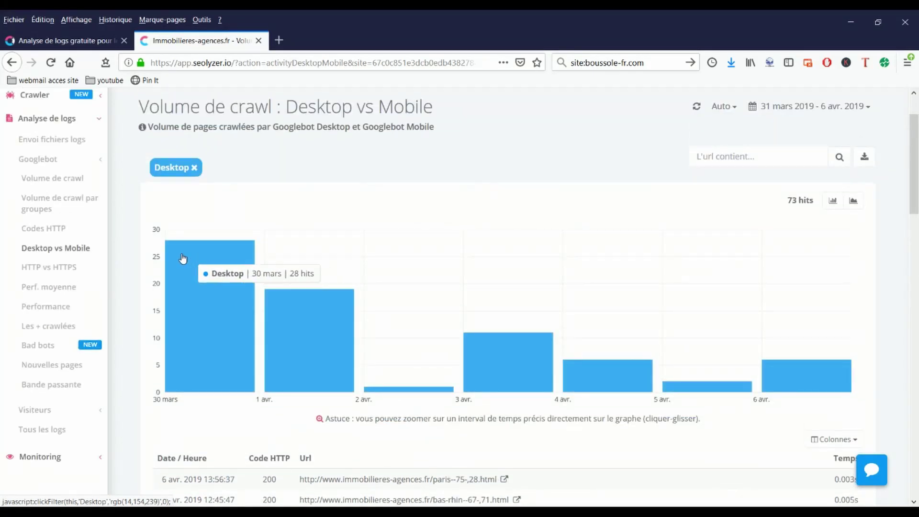
# Open the HTTP vs HTTPS report, and view the average response times in the Perf. moyenne report.
pyautogui.click(65, 268)
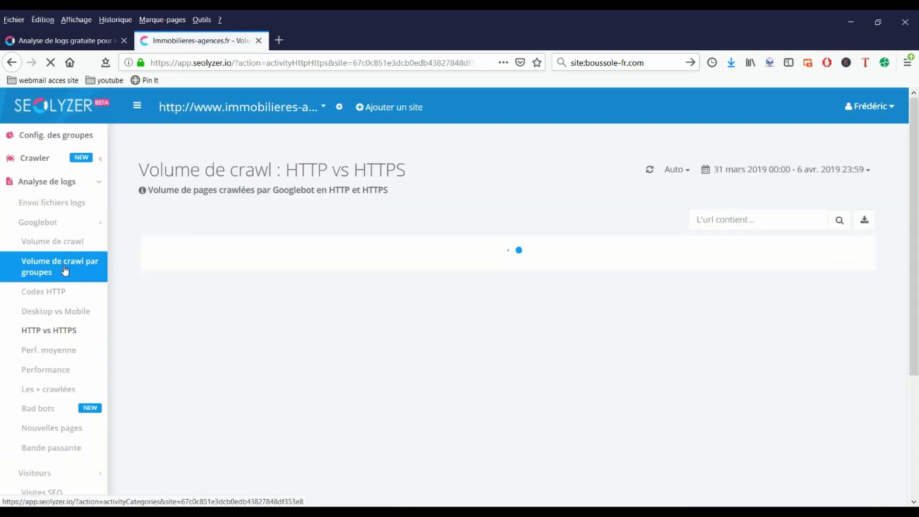
pyautogui.click(38, 359)
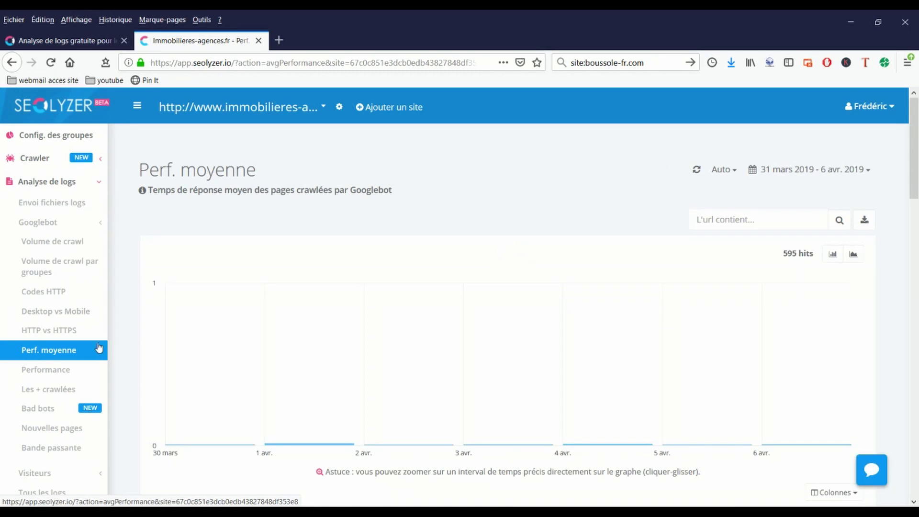
pyautogui.scroll(-4, 524, 345)
pyautogui.scroll(-3, 525, 344)
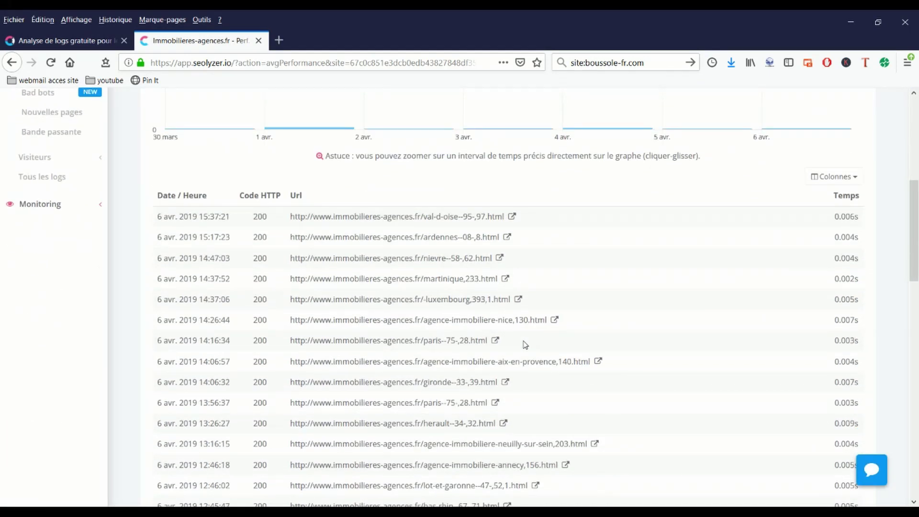
pyautogui.scroll(5, 525, 342)
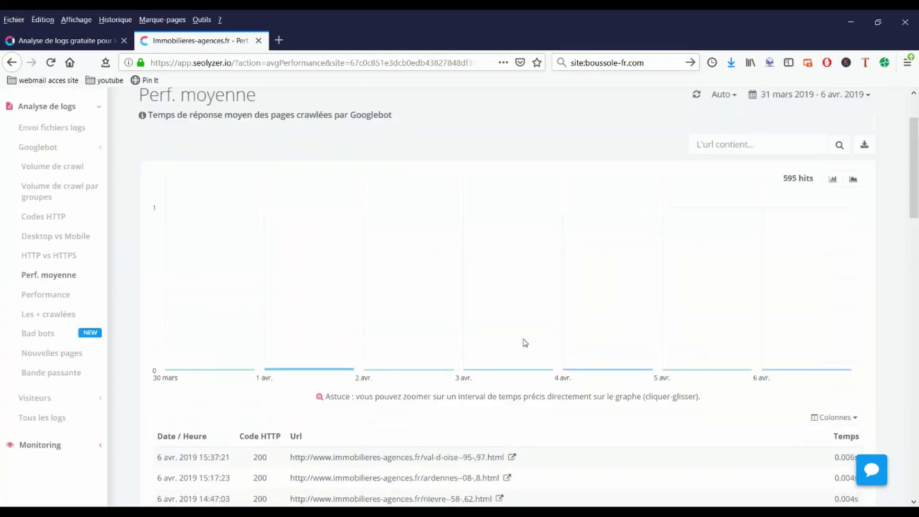
# Open the Nouvelles pages report and check which pages were crawled for the first time and on which days.
pyautogui.click(58, 372)
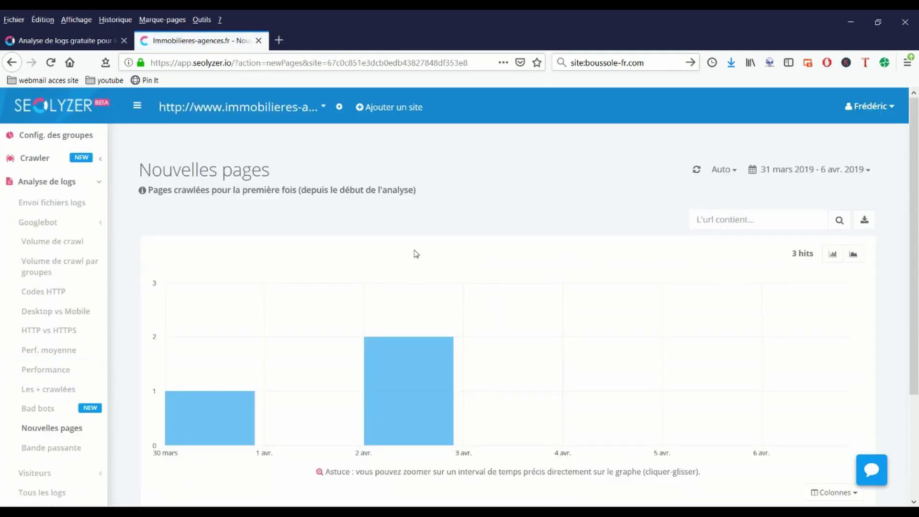
pyautogui.scroll(-3, 414, 254)
pyautogui.moveTo(226, 302)
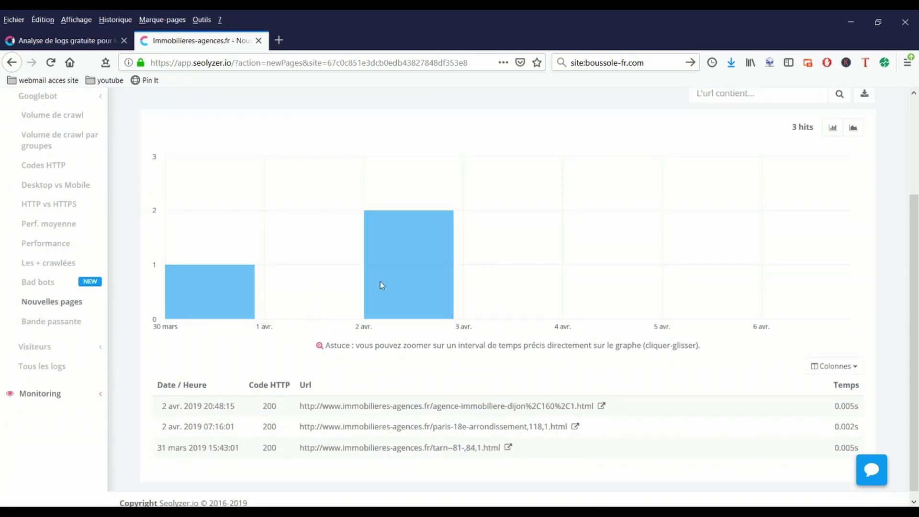
pyautogui.moveTo(415, 289)
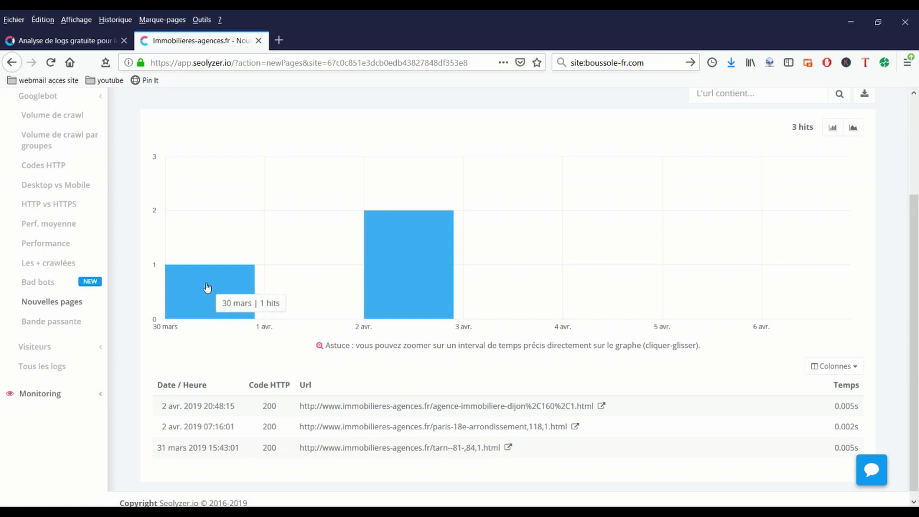
pyautogui.scroll(3, 289, 287)
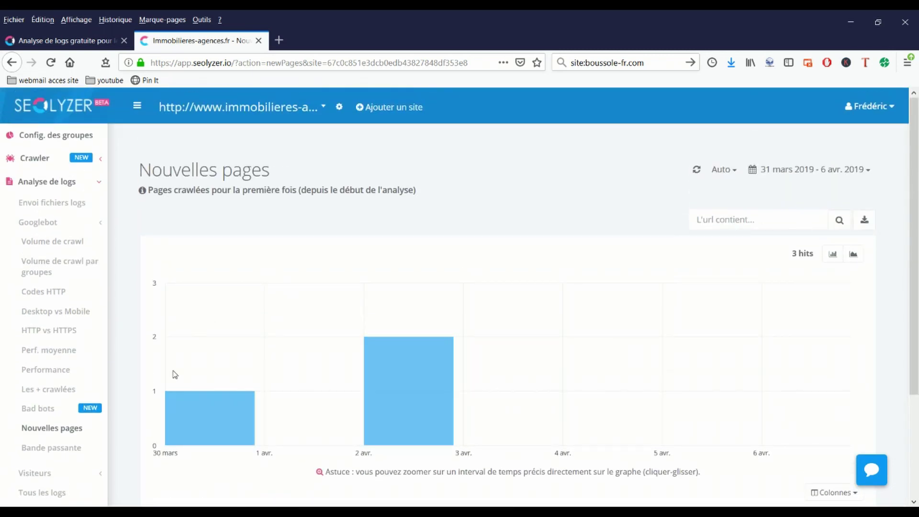
# Open the Bande passante report and view the chart and list of pages crawled by Googlebot.
pyautogui.click(64, 456)
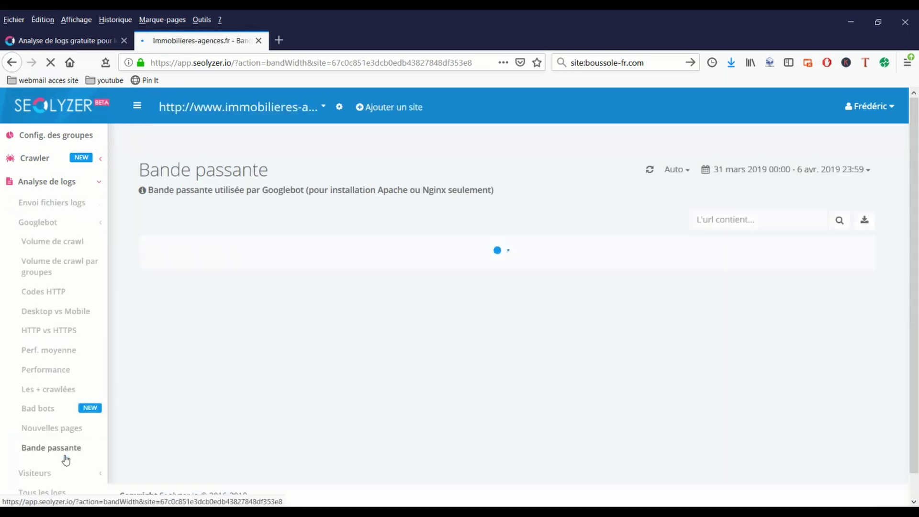
pyautogui.scroll(-4, 496, 354)
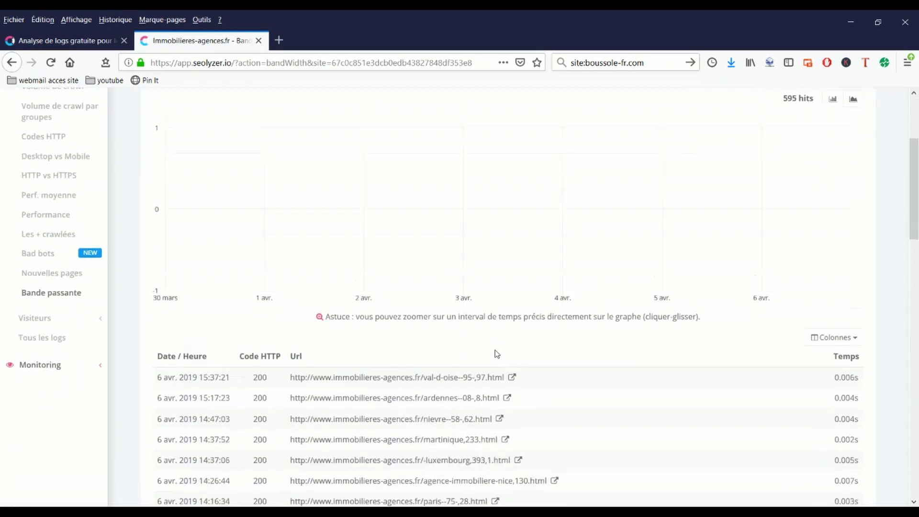
pyautogui.scroll(-1, 496, 353)
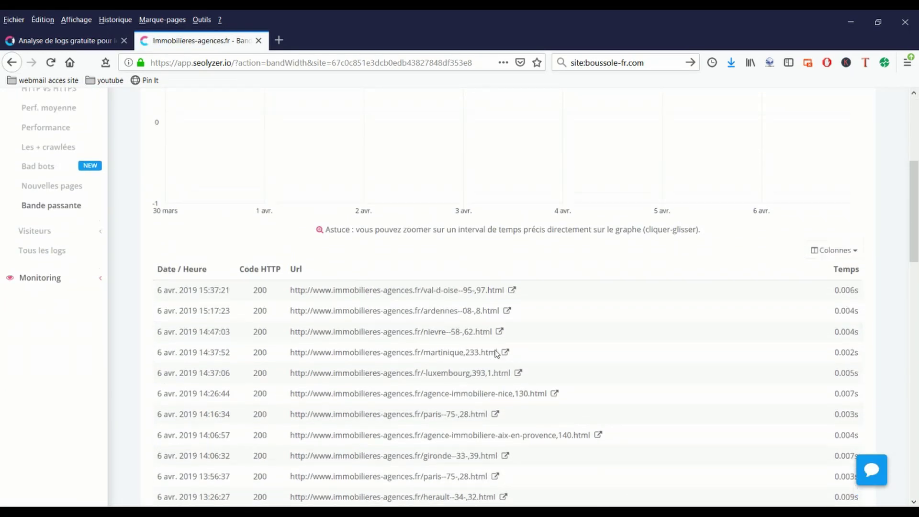
pyautogui.scroll(5, 384, 341)
pyautogui.scroll(-1, 154, 371)
pyautogui.scroll(-2, 154, 371)
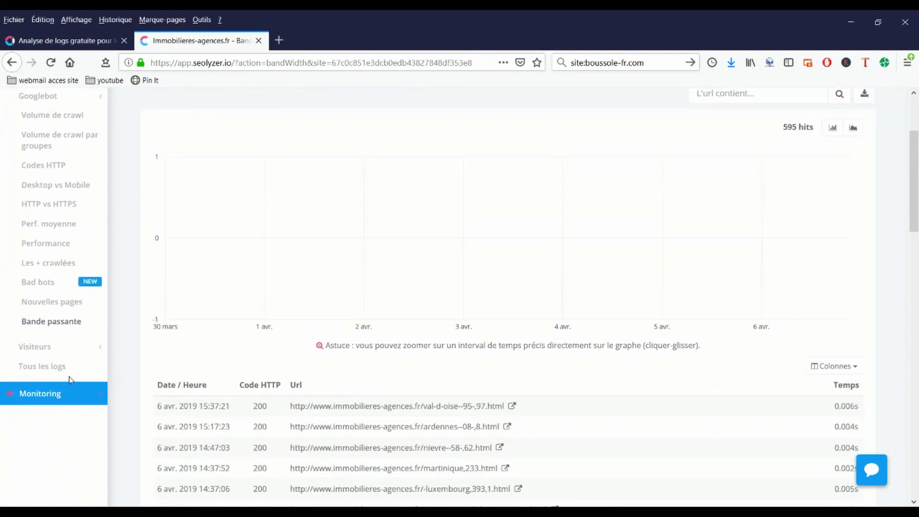
# View the Visites SEO report on visitors coming from Google, and open the most visited pages report.
pyautogui.click(38, 346)
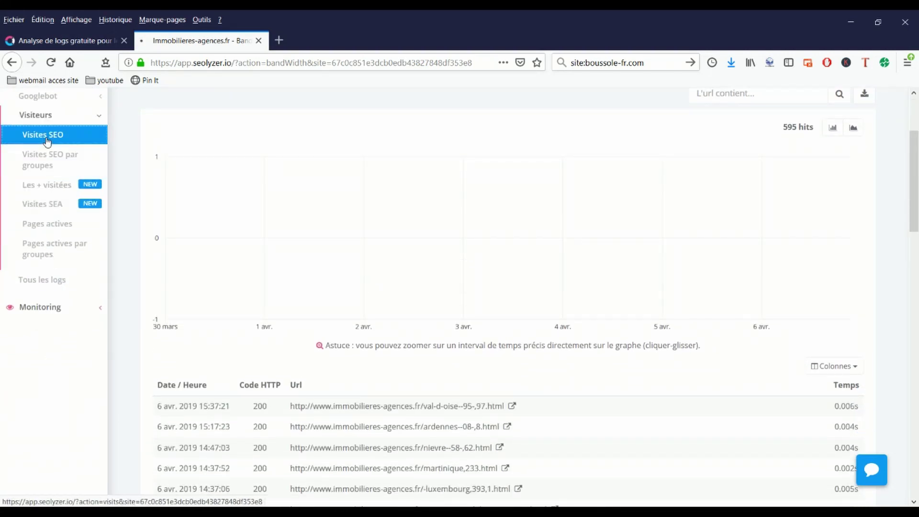
pyautogui.click(46, 139)
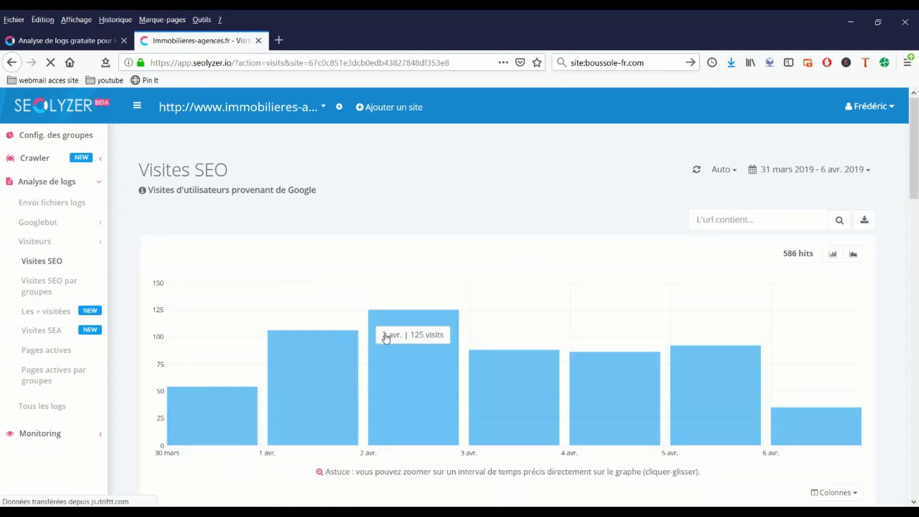
pyautogui.scroll(-5, 439, 427)
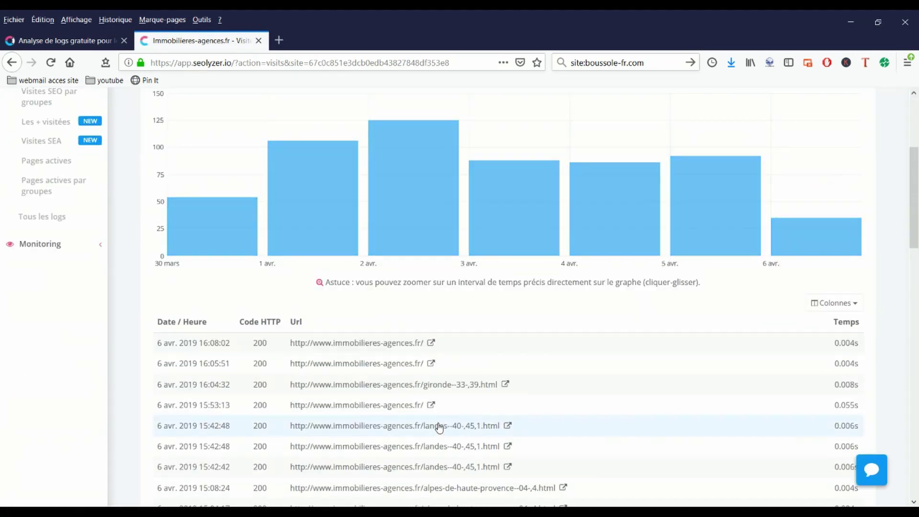
pyautogui.scroll(5, 217, 343)
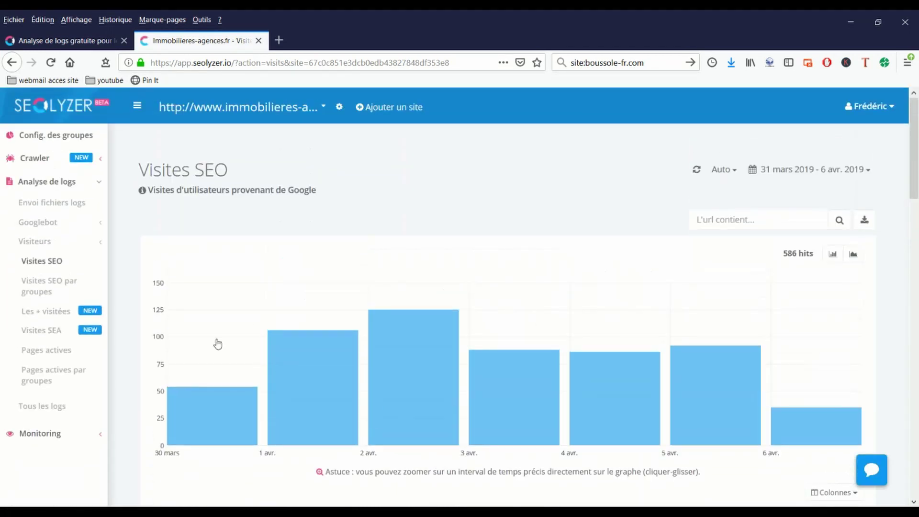
pyautogui.click(62, 314)
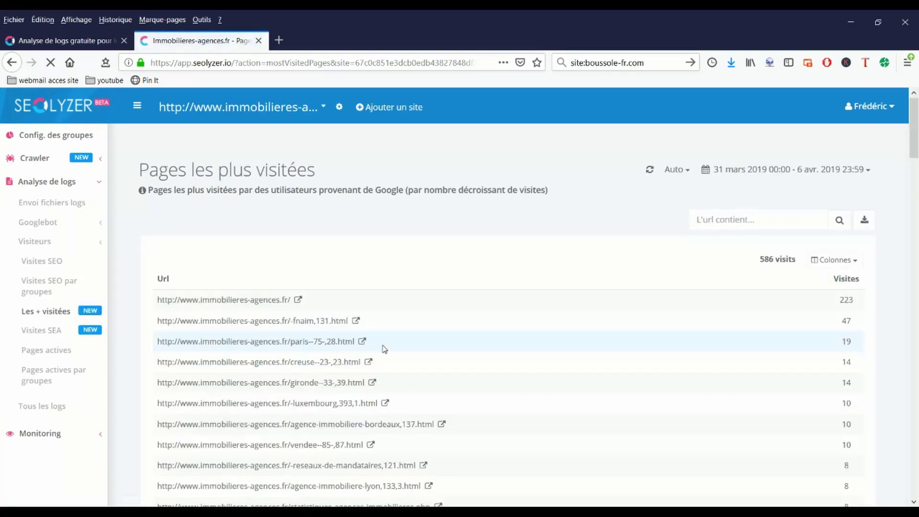
# Look through the list of most visited pages, and open the Visites SEA report on visitors from Google Adwords.
pyautogui.scroll(-8, 448, 337)
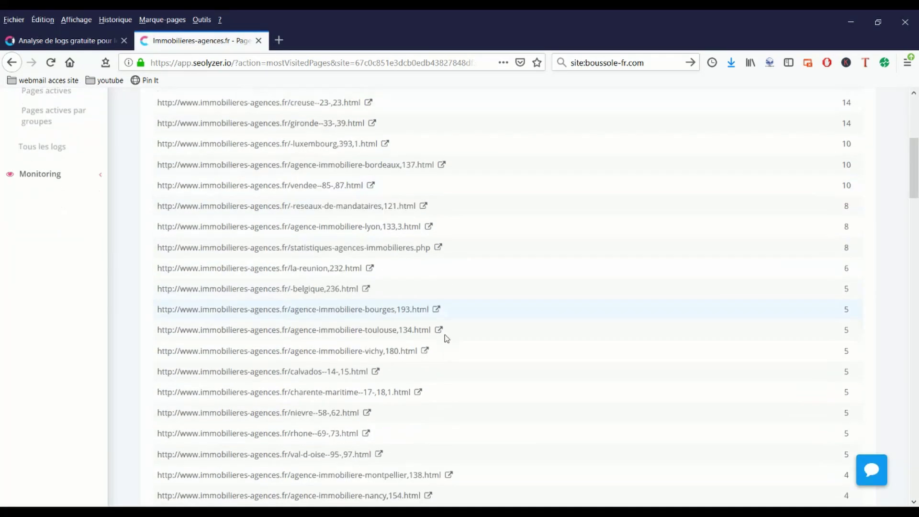
pyautogui.scroll(7, 446, 339)
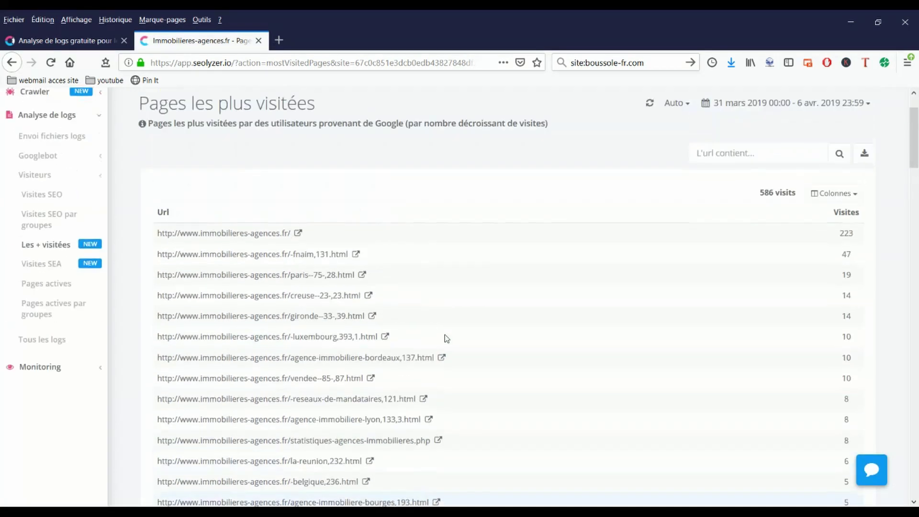
pyautogui.click(46, 276)
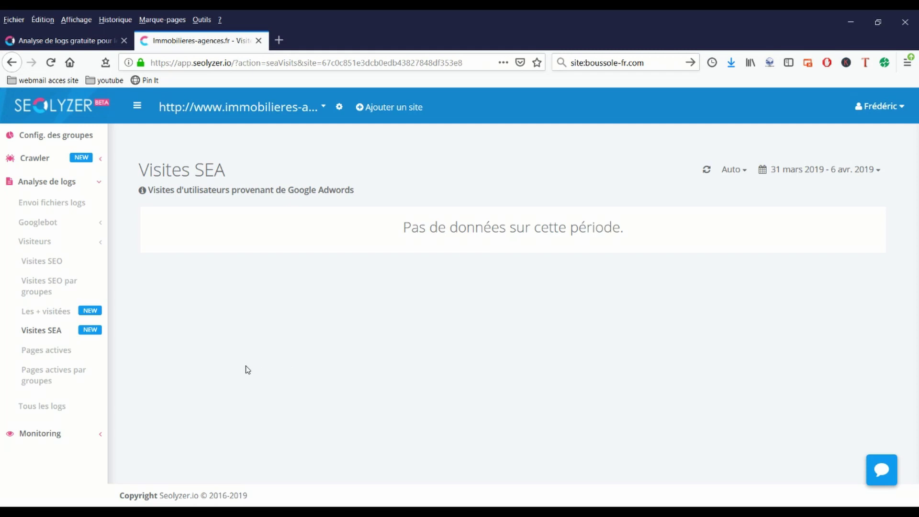
# Open the Pages actives report, and review the chart of unique active pages per day and the log entries listed below it.
pyautogui.click(54, 350)
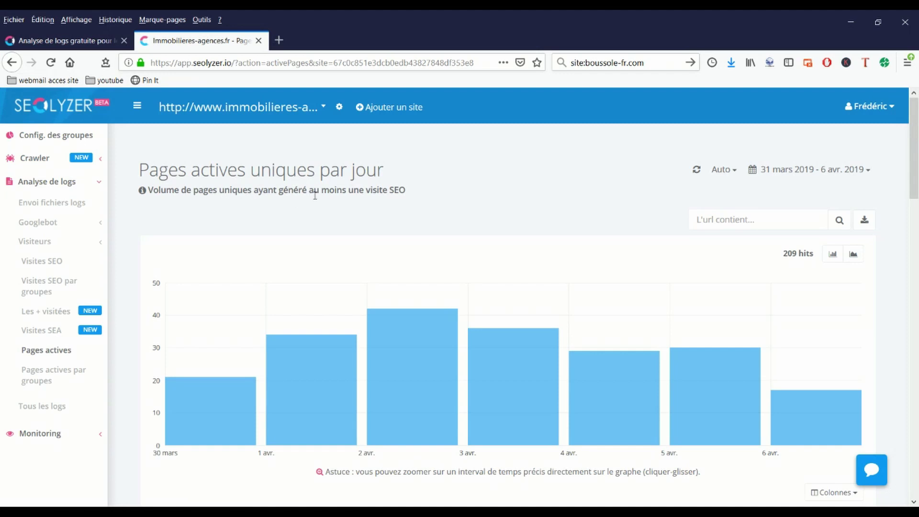
pyautogui.scroll(-1, 532, 373)
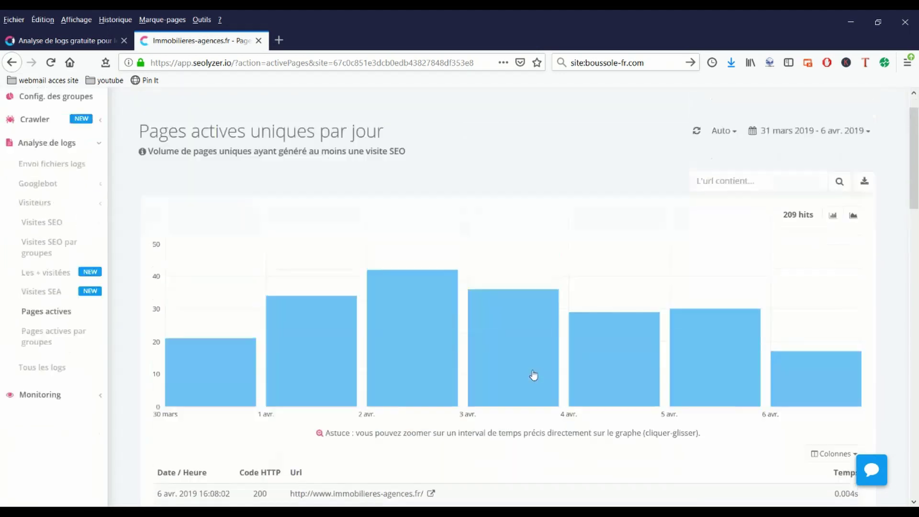
pyautogui.scroll(1, 532, 373)
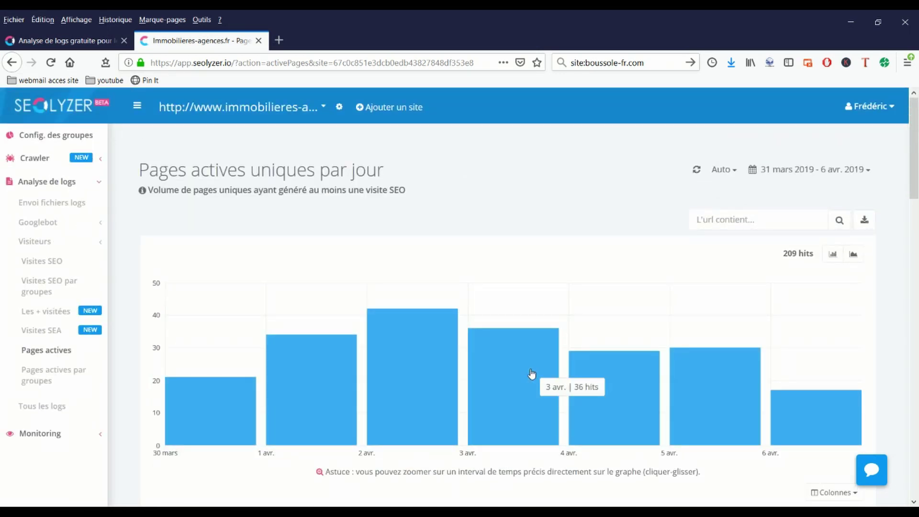
pyautogui.scroll(-5, 531, 373)
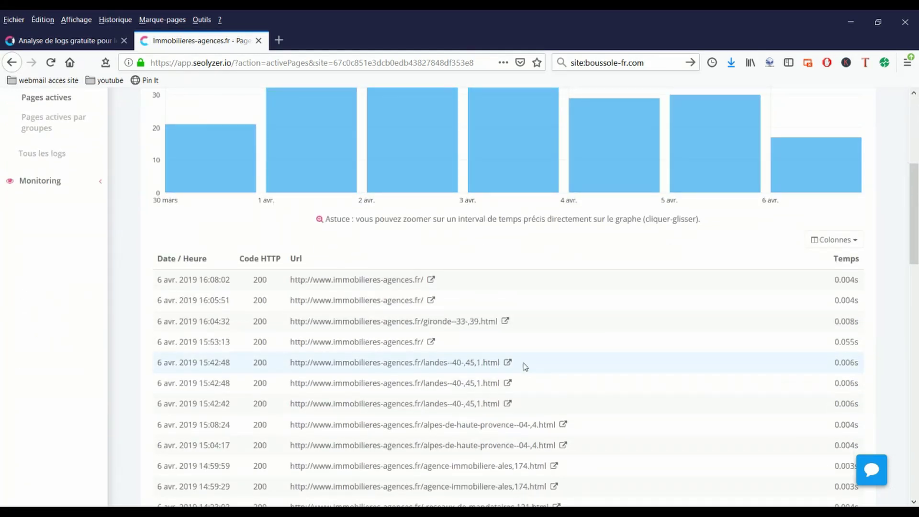
pyautogui.scroll(-7, 439, 311)
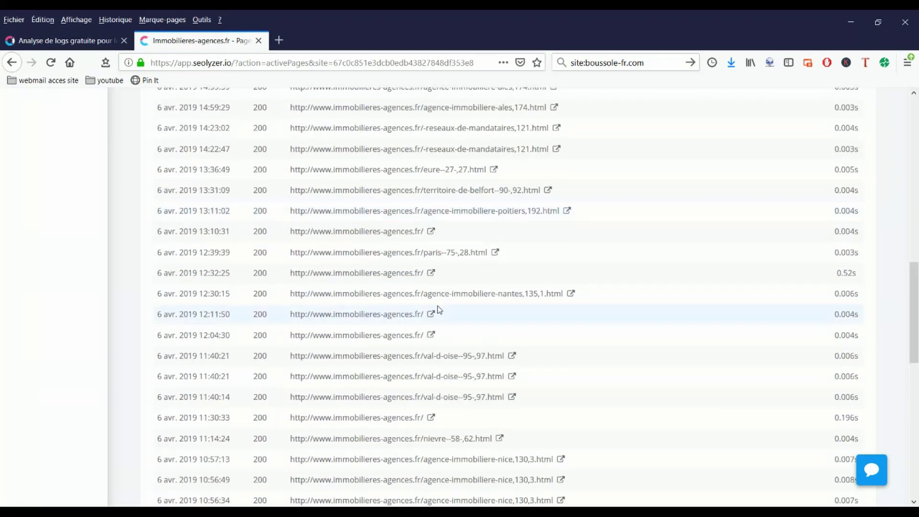
pyautogui.scroll(12, 439, 310)
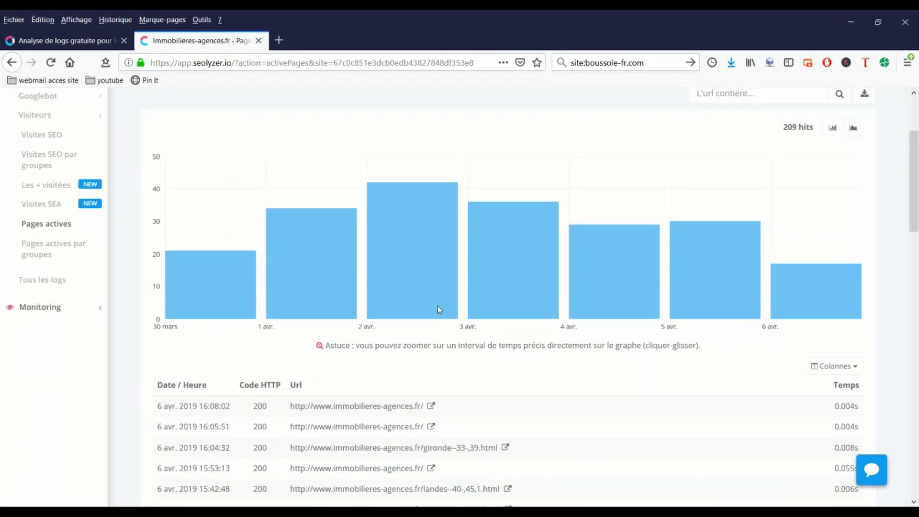
pyautogui.scroll(1, 437, 306)
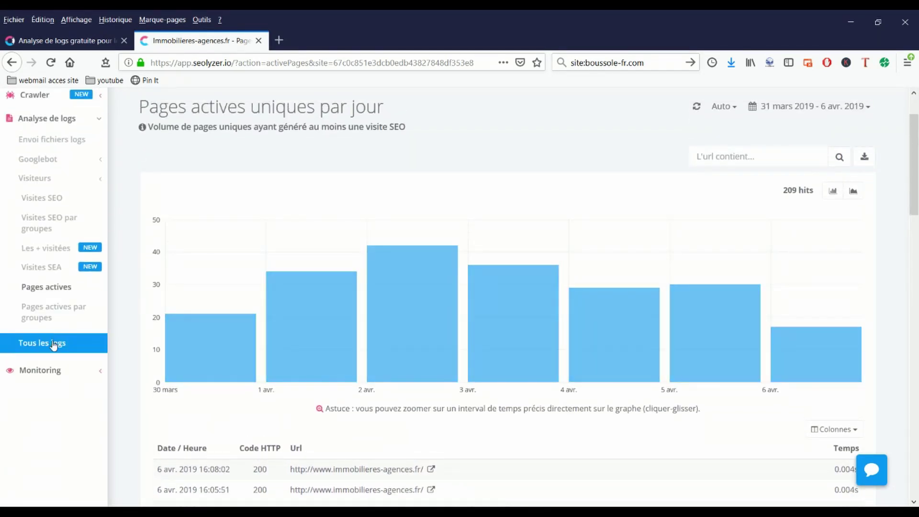
# Open the Robots.txt monitoring history and review the entire file recorded on 10 nov. 2018.
pyautogui.click(61, 376)
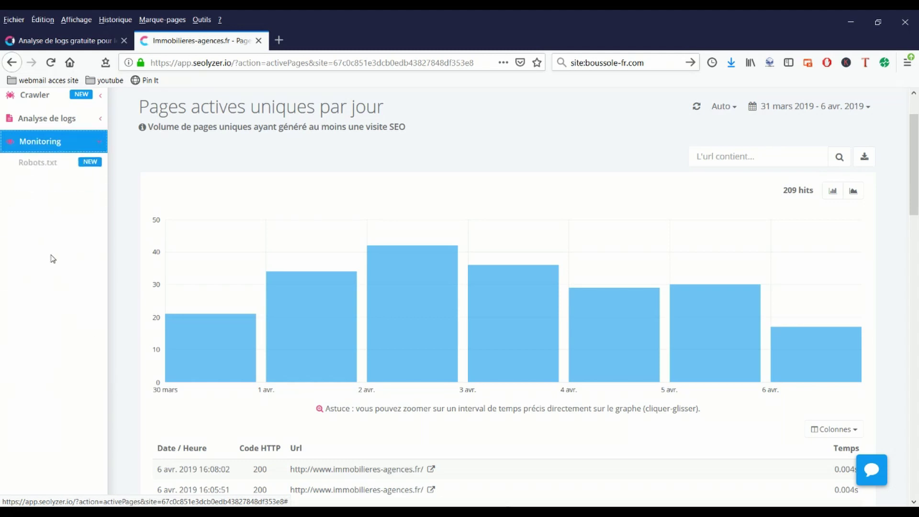
pyautogui.click(37, 163)
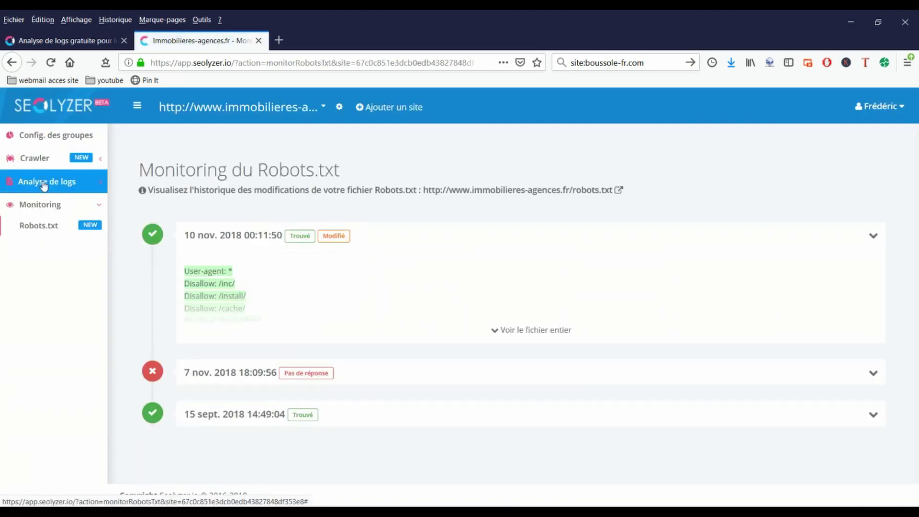
pyautogui.click(536, 331)
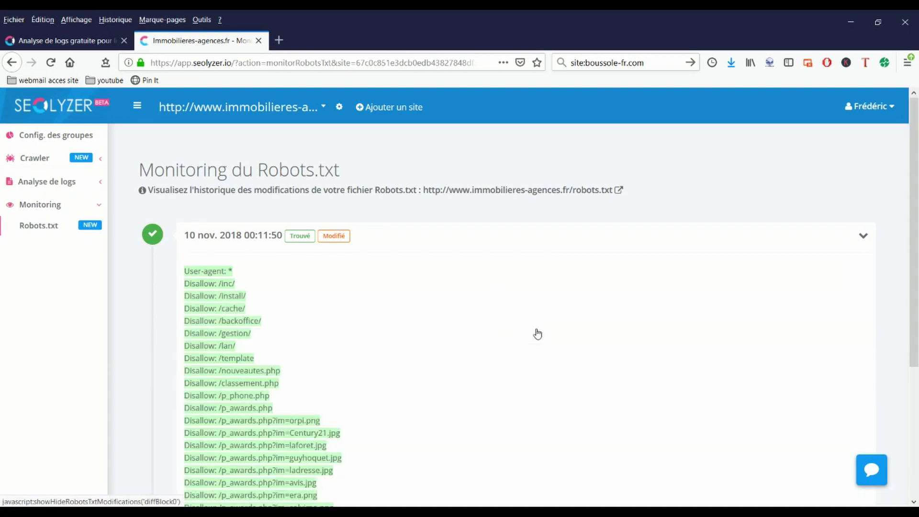
pyautogui.scroll(-3, 532, 331)
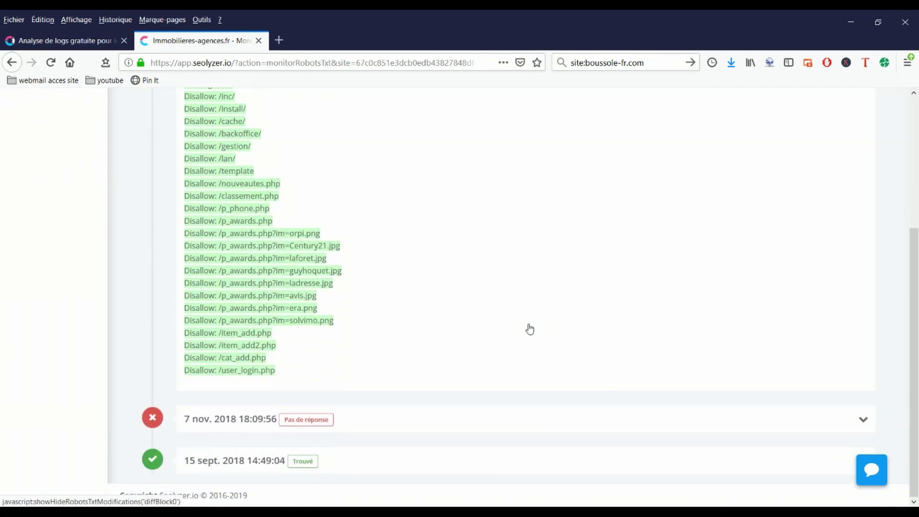
pyautogui.scroll(1, 529, 329)
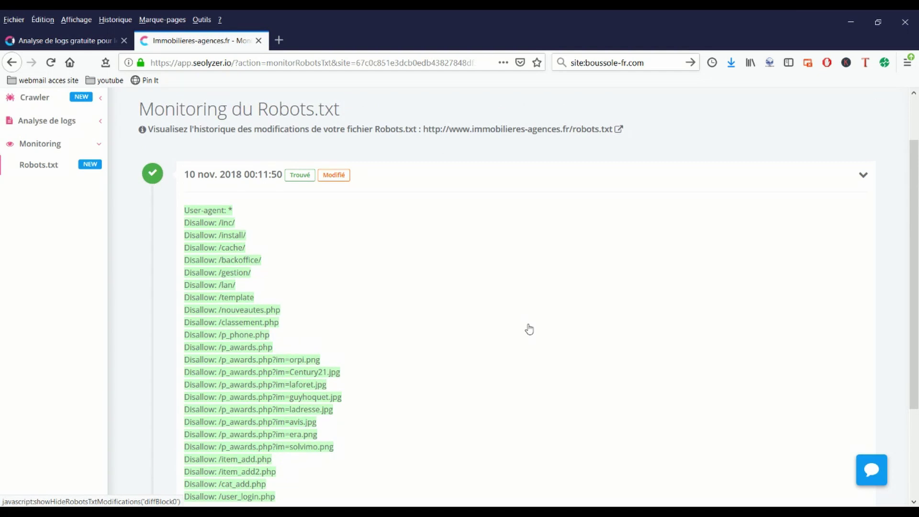
pyautogui.scroll(2, 529, 329)
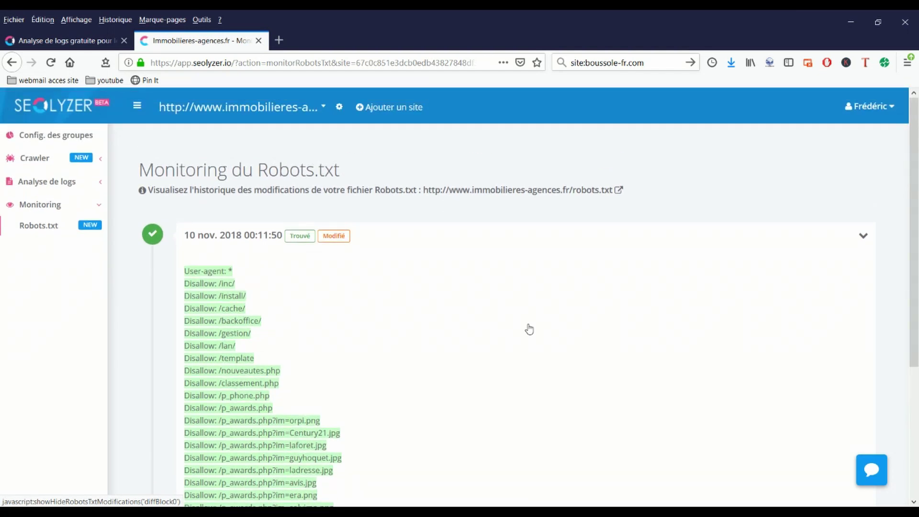
pyautogui.scroll(-3, 519, 324)
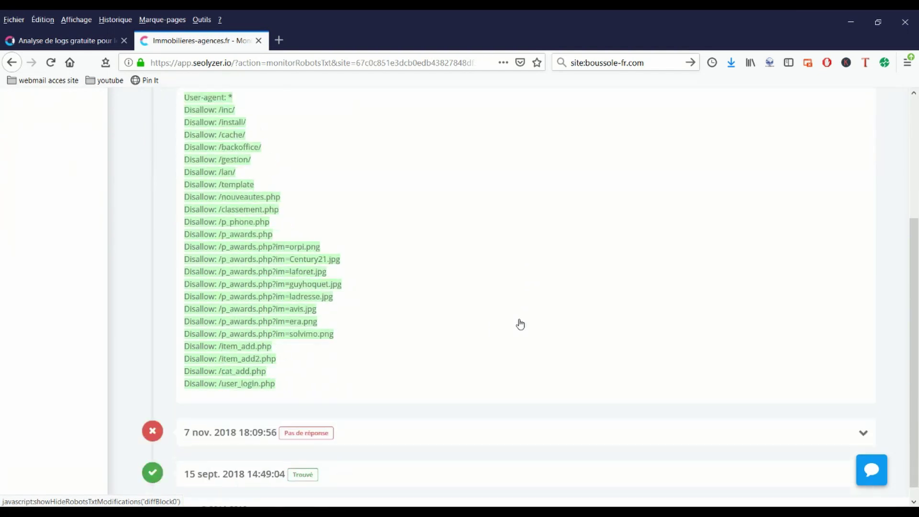
pyautogui.scroll(3, 523, 324)
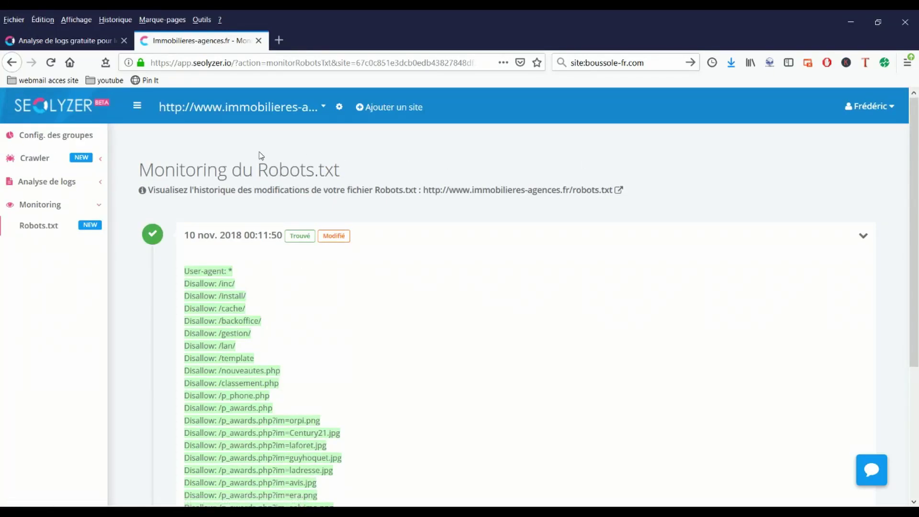
# Return from the Robots.txt monitoring to the application's home page.
pyautogui.click(57, 114)
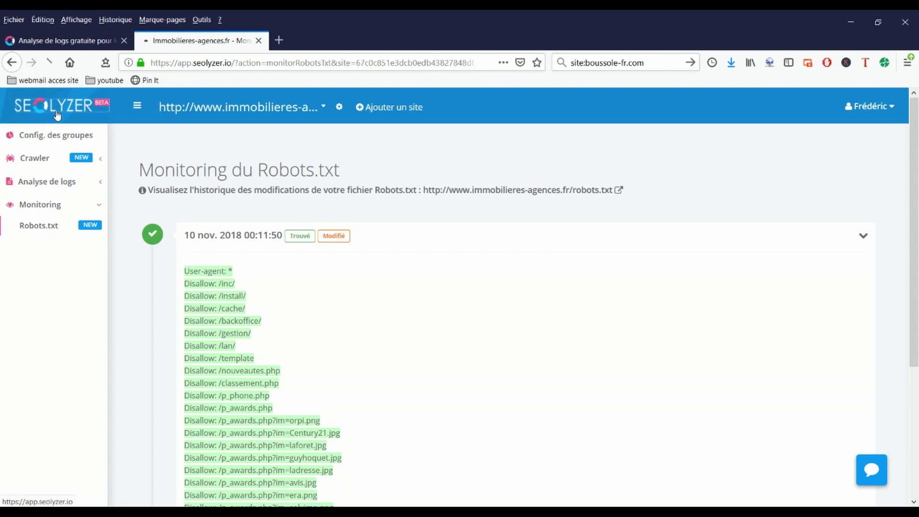